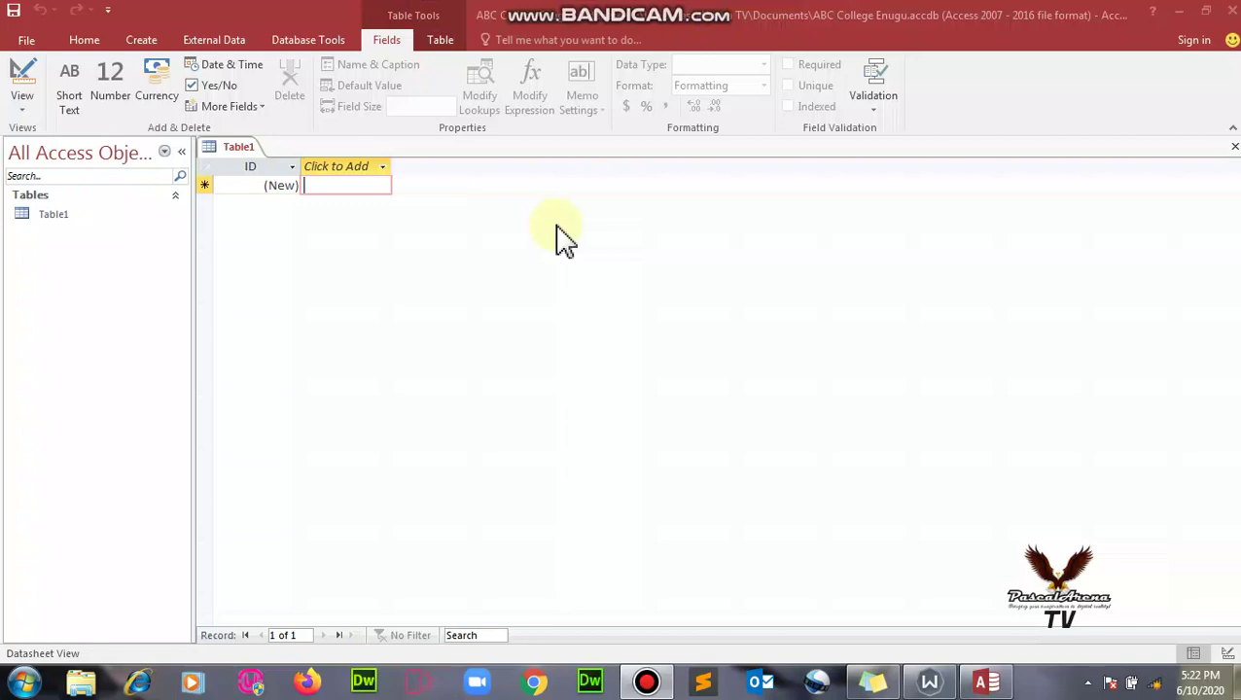
- Show the new-field data type list, then close the Windows colour-scheme warning
click(380, 168)
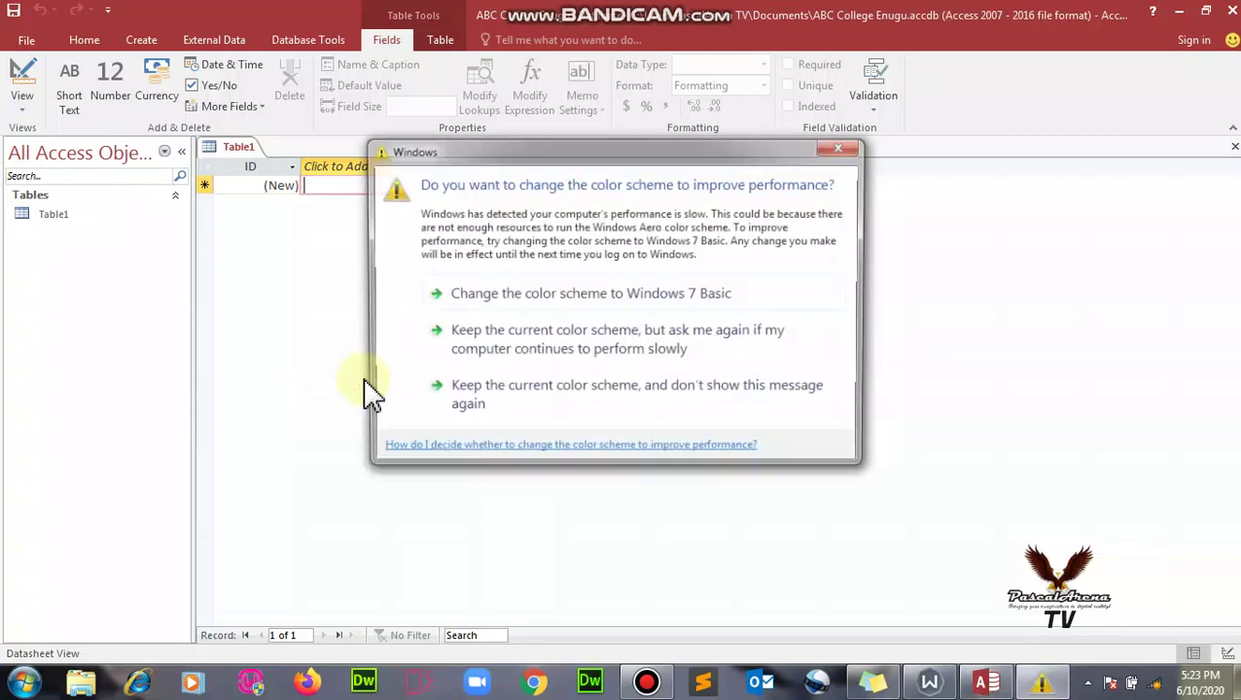
click(850, 151)
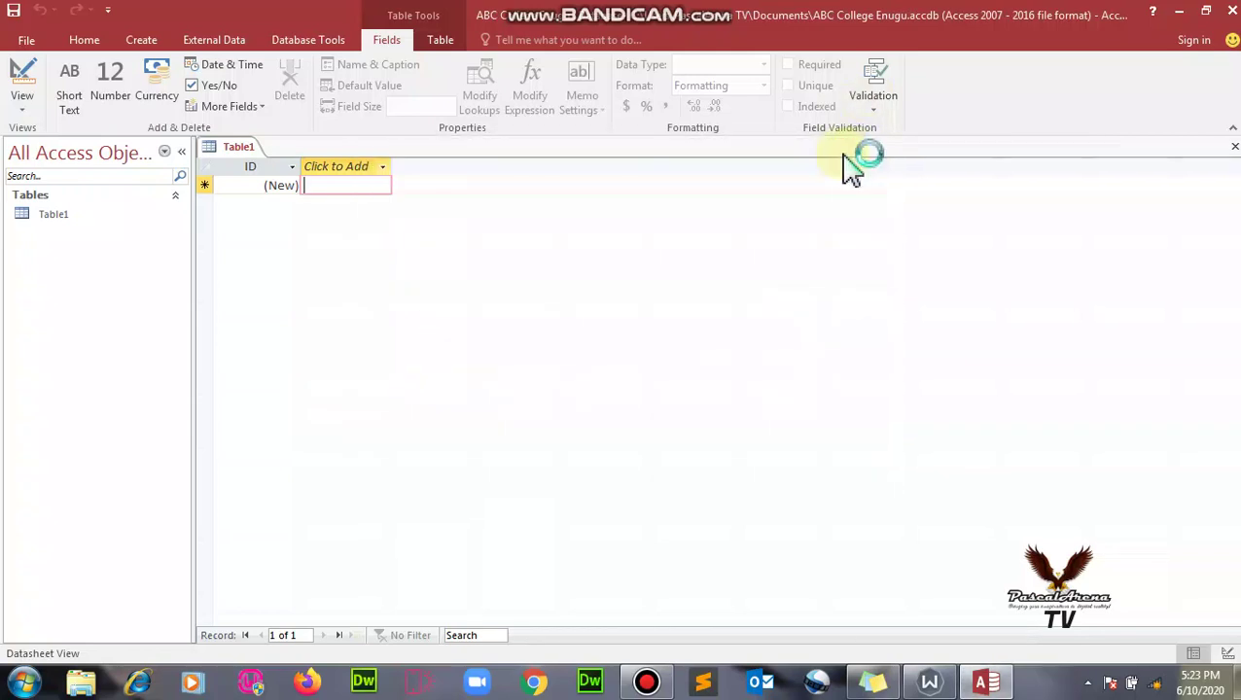
- Reopen the Click to Add type list and dismiss the colour-scheme warning again
click(390, 170)
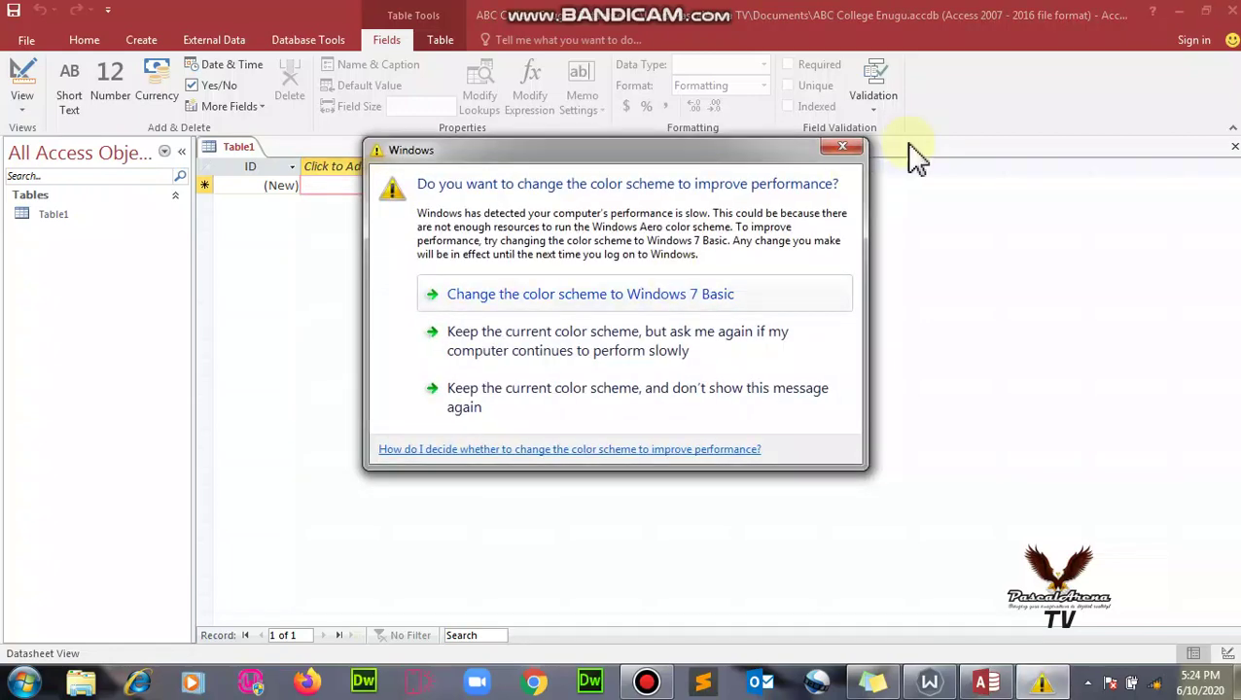
click(850, 145)
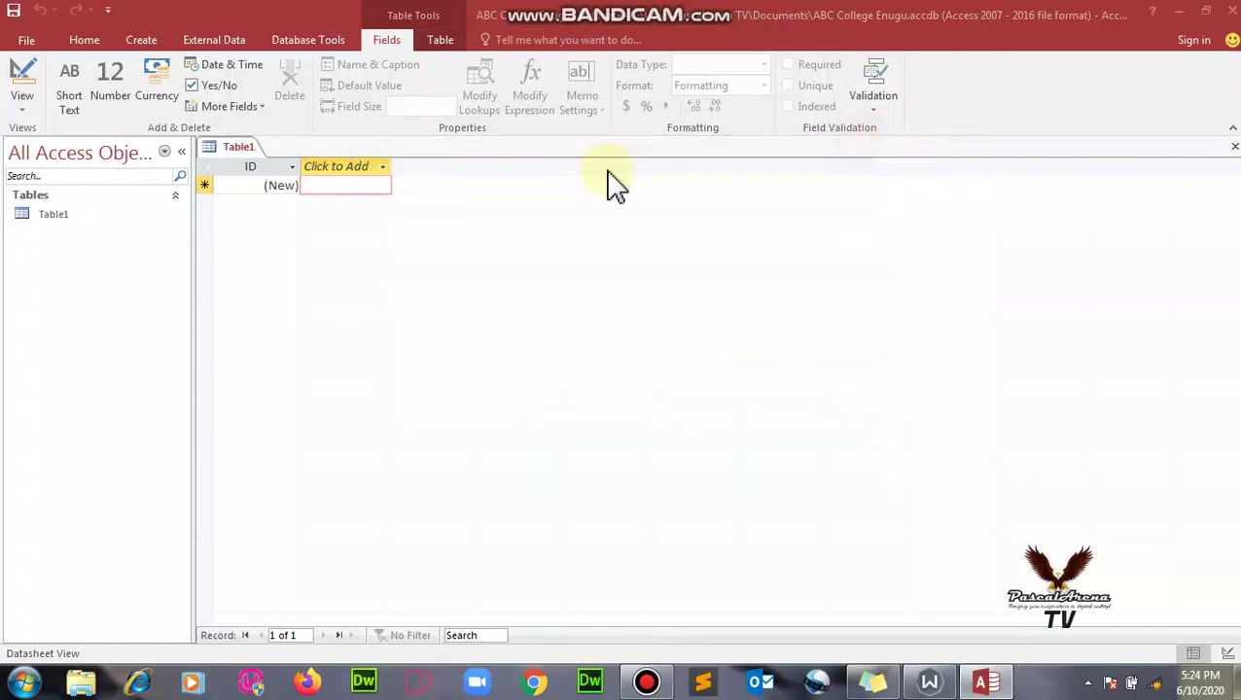
click(383, 167)
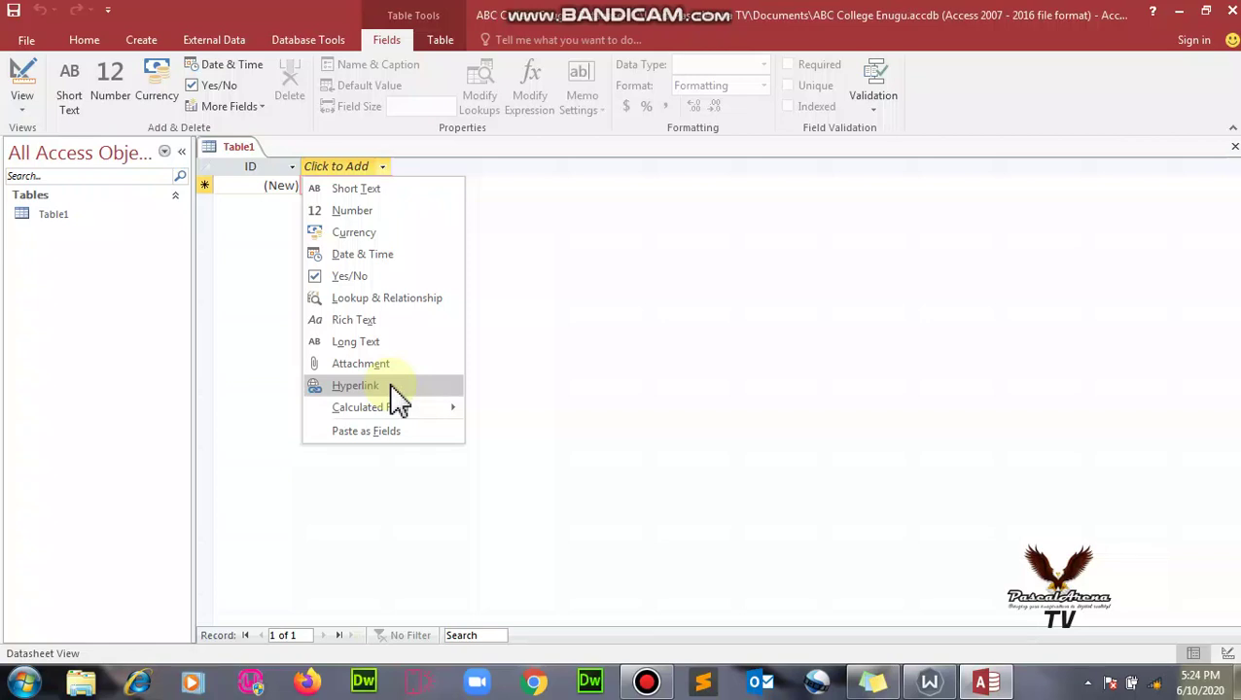
mouse_move(381, 410)
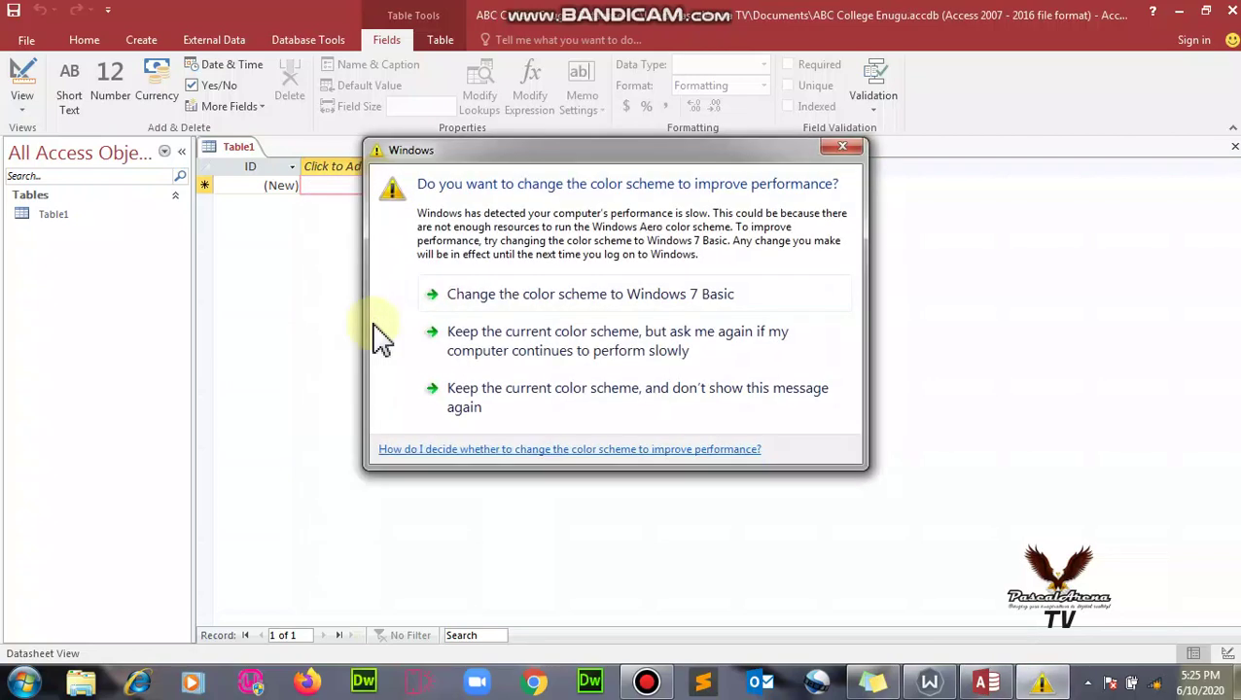
click(840, 148)
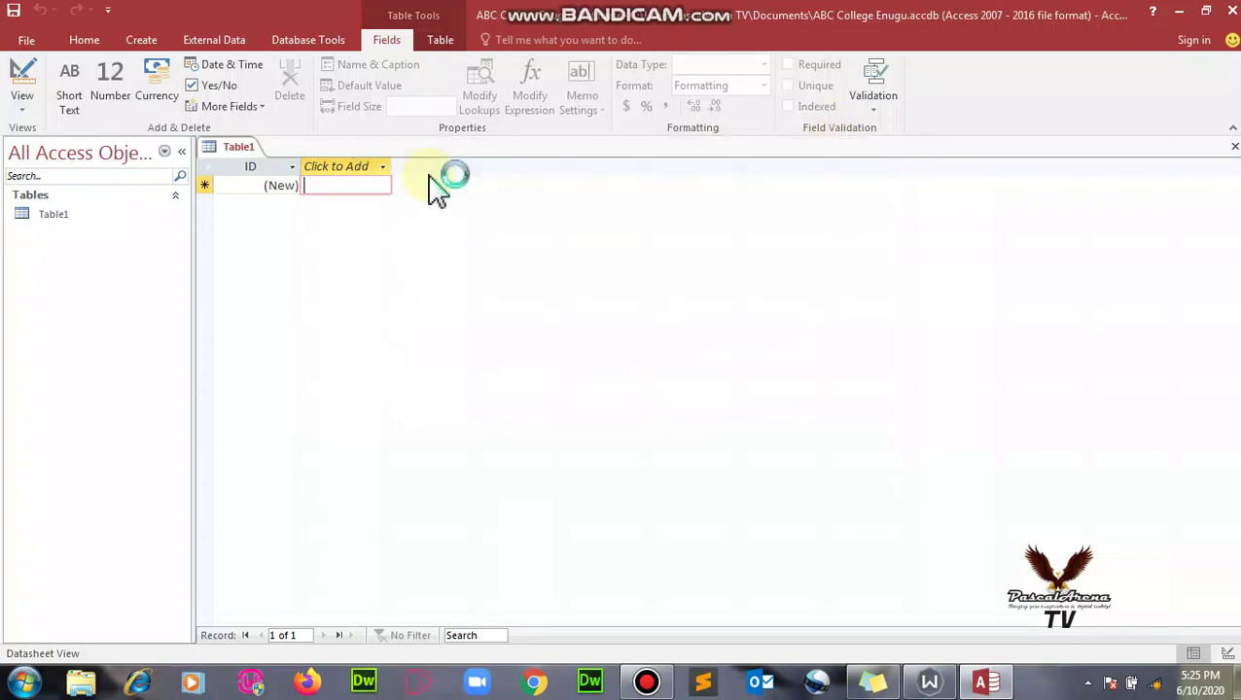
click(382, 170)
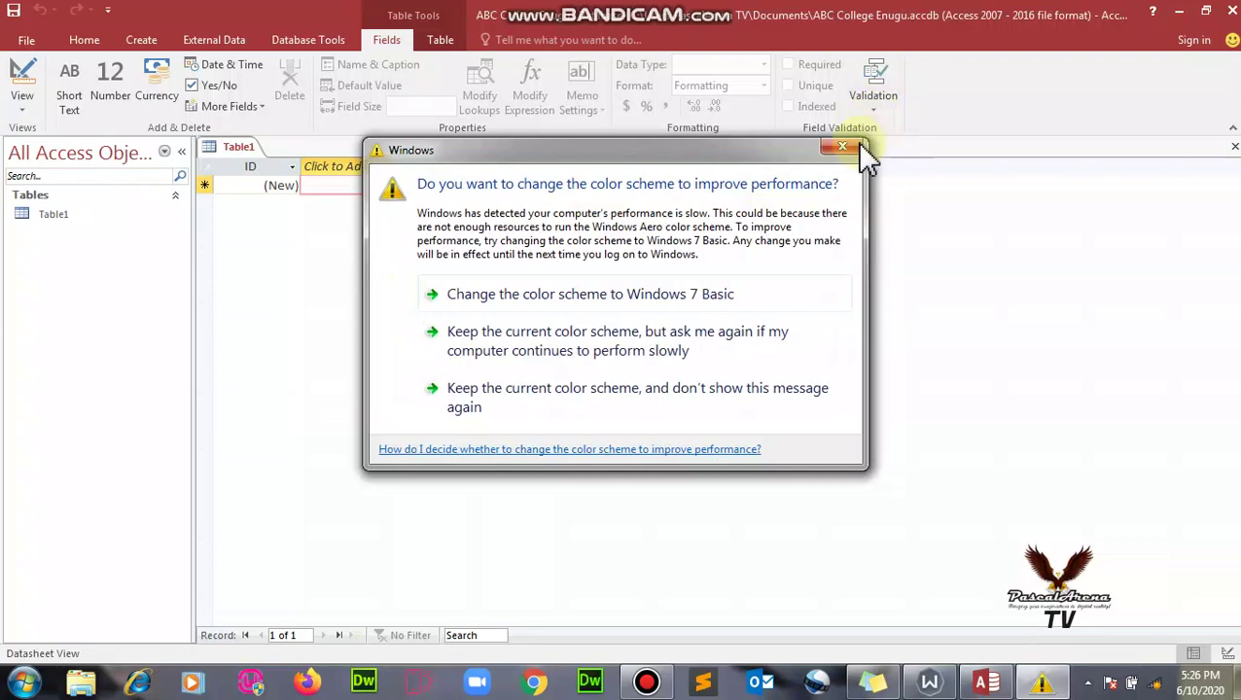
click(853, 146)
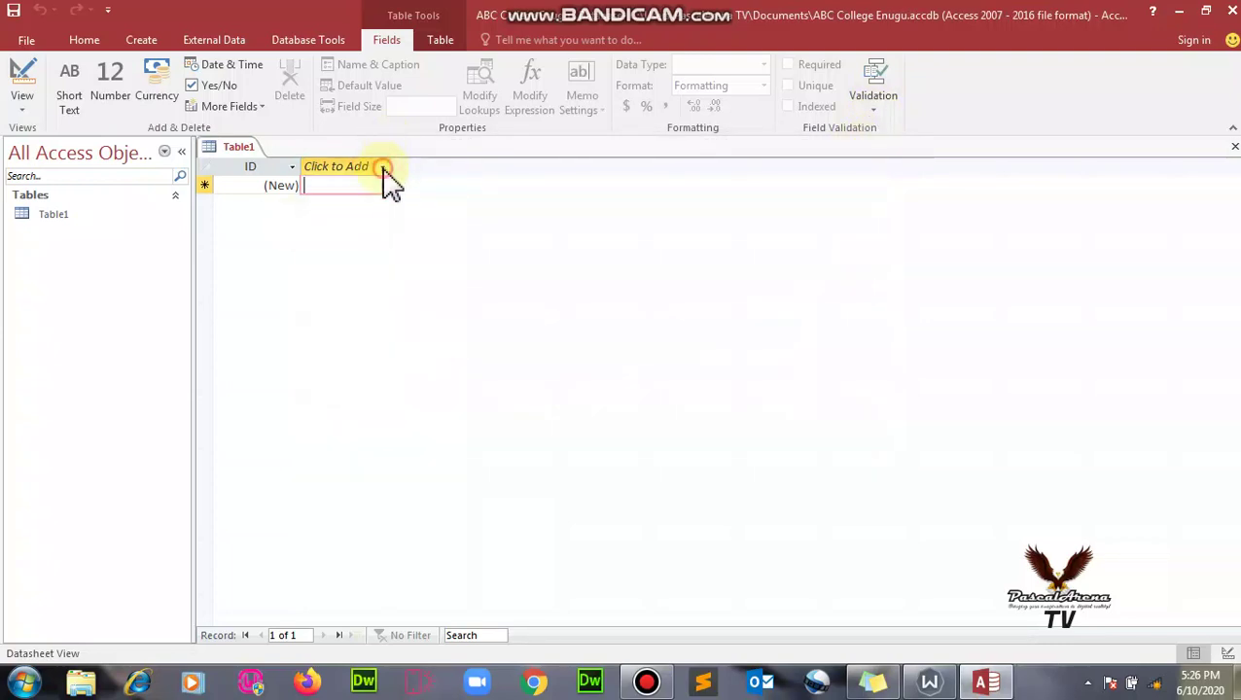
- Show Table1's new-field data type list, then close it without choosing a type
click(384, 170)
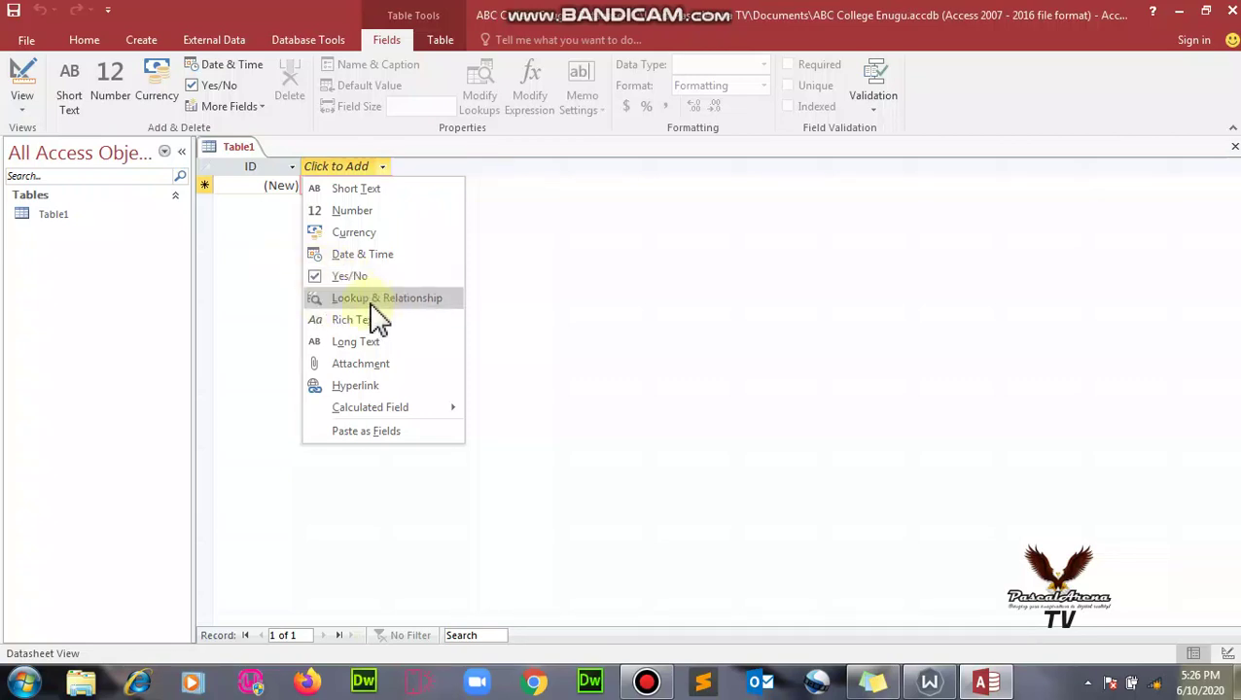
click(280, 161)
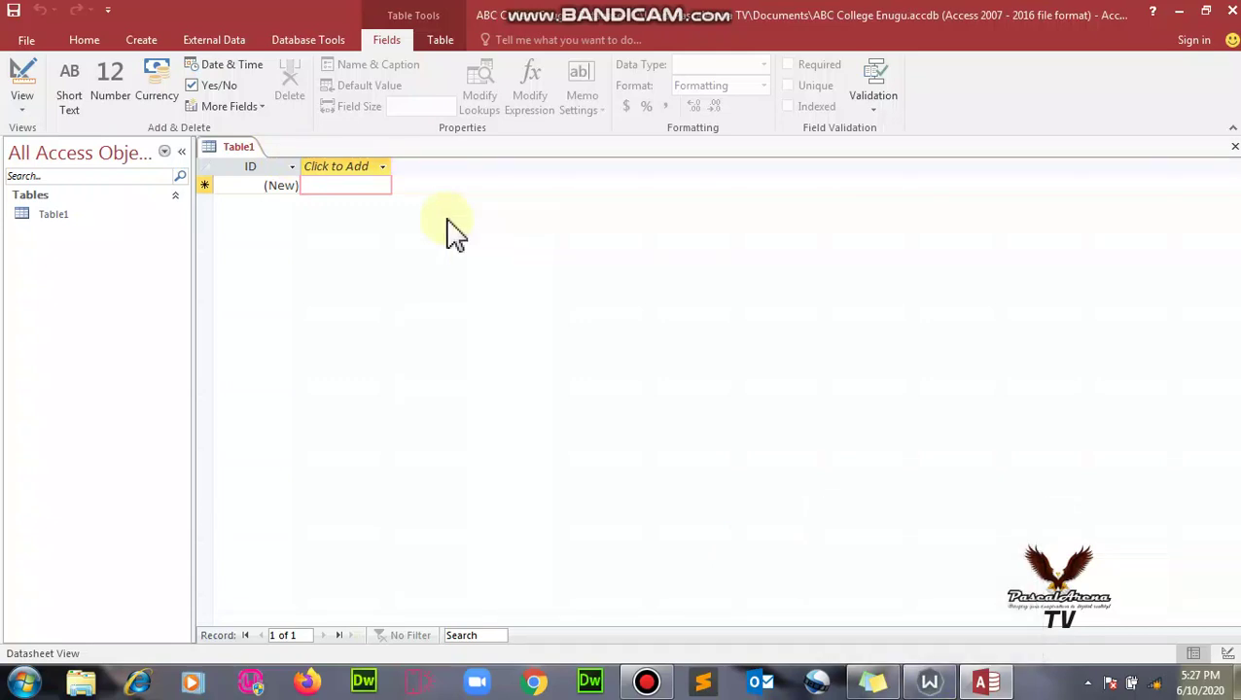
- Add a Short Text field named STUDENT NAME after the ID column
click(382, 167)
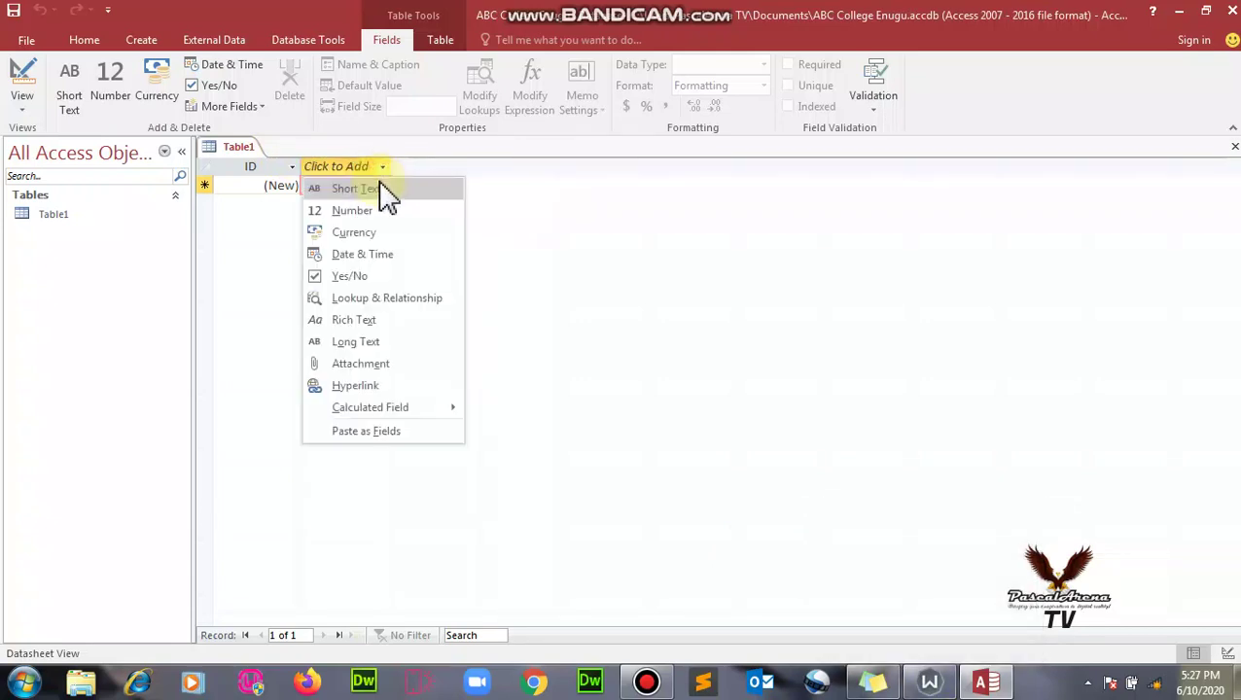
click(379, 188)
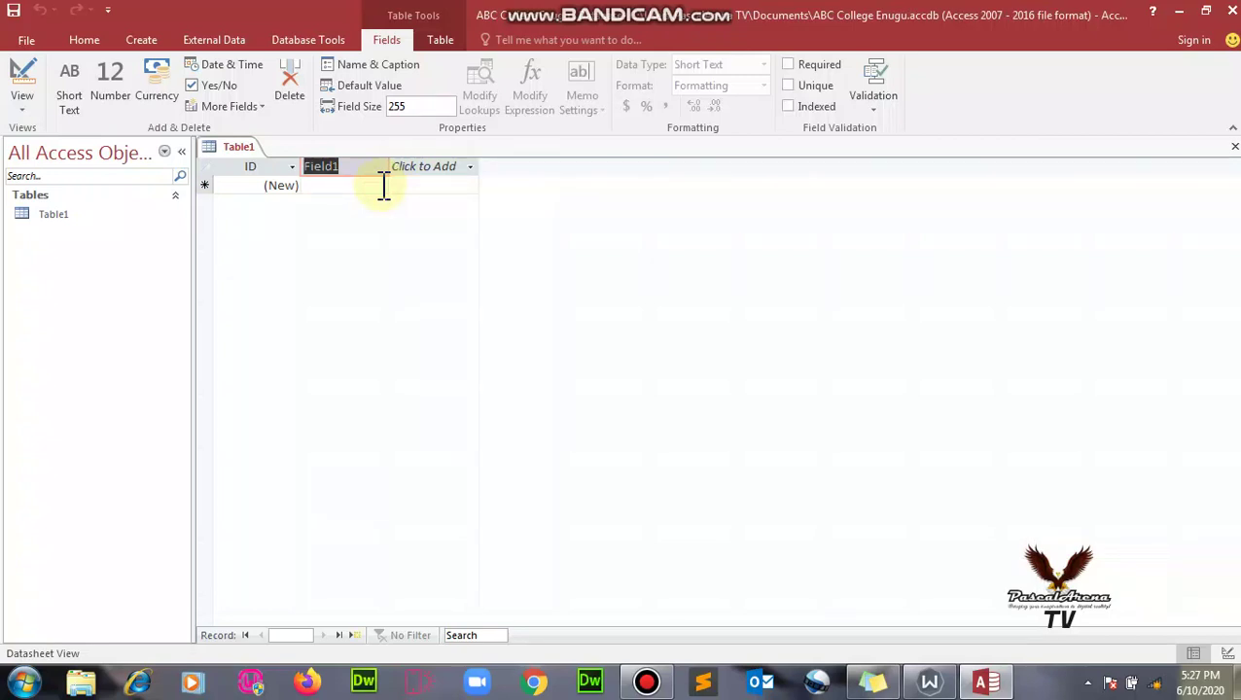
key(Caps_Lock)
text(S)
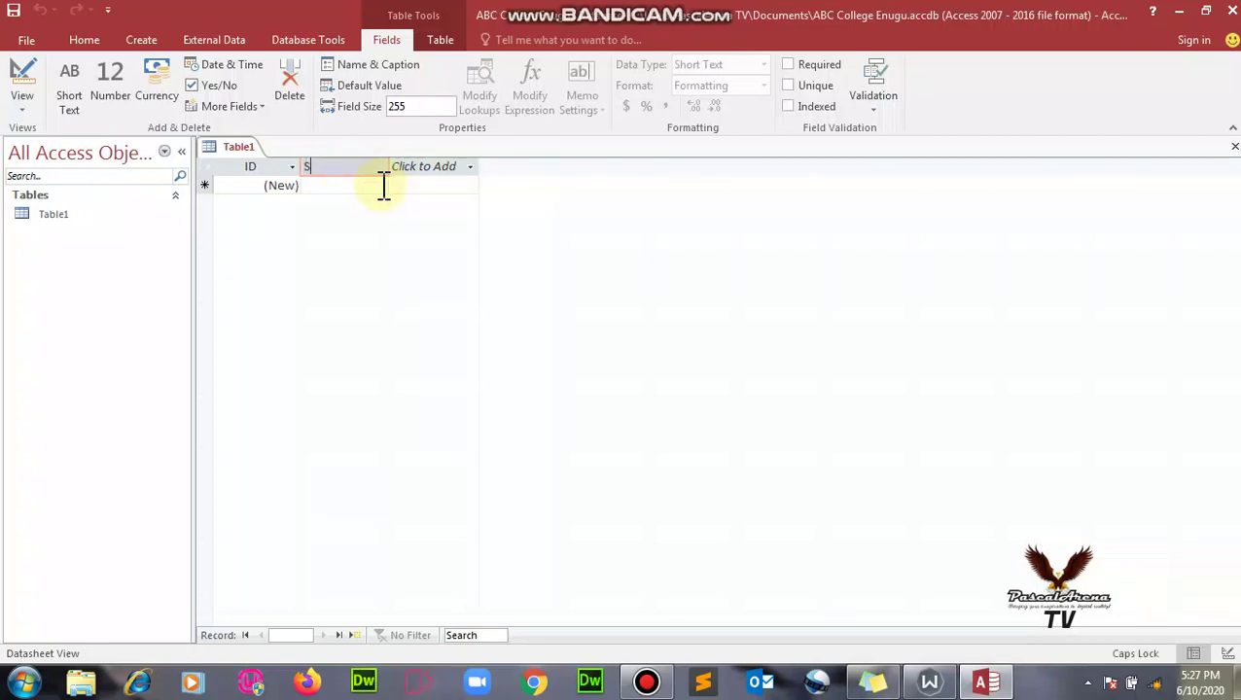
text(TUDENT NAME)
click(439, 169)
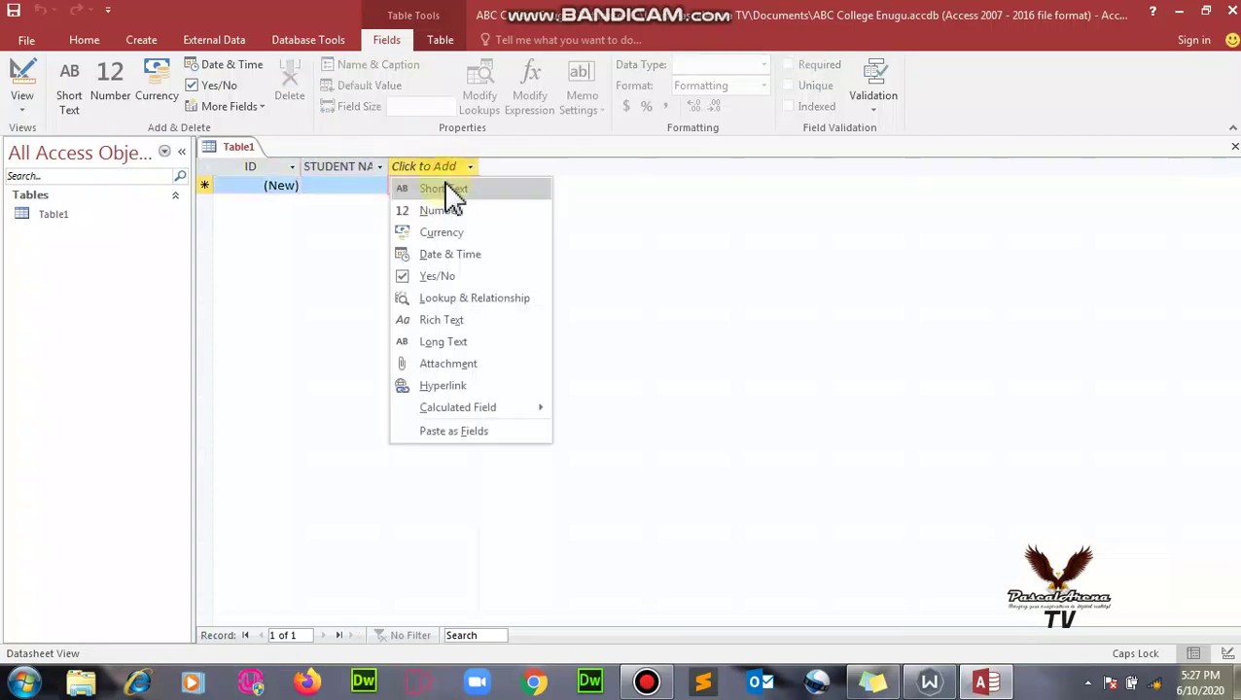
- Delete the extra Field1 column that was added by mistake
click(445, 185)
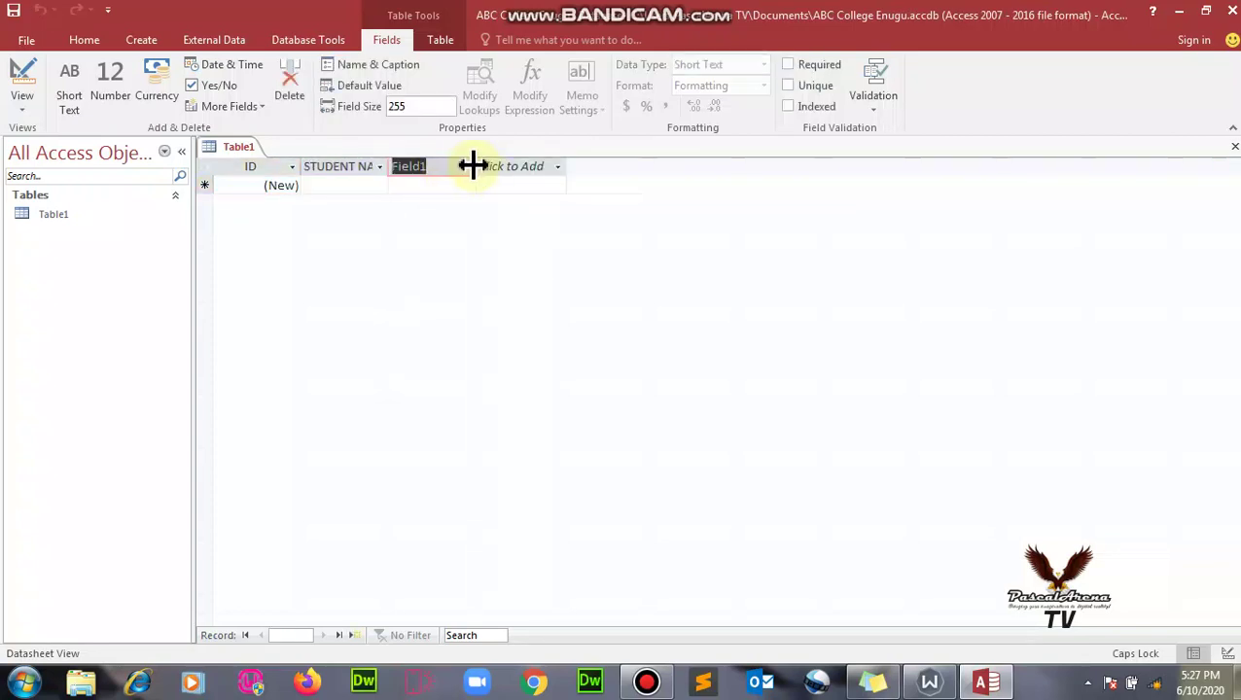
click(463, 167)
click(464, 184)
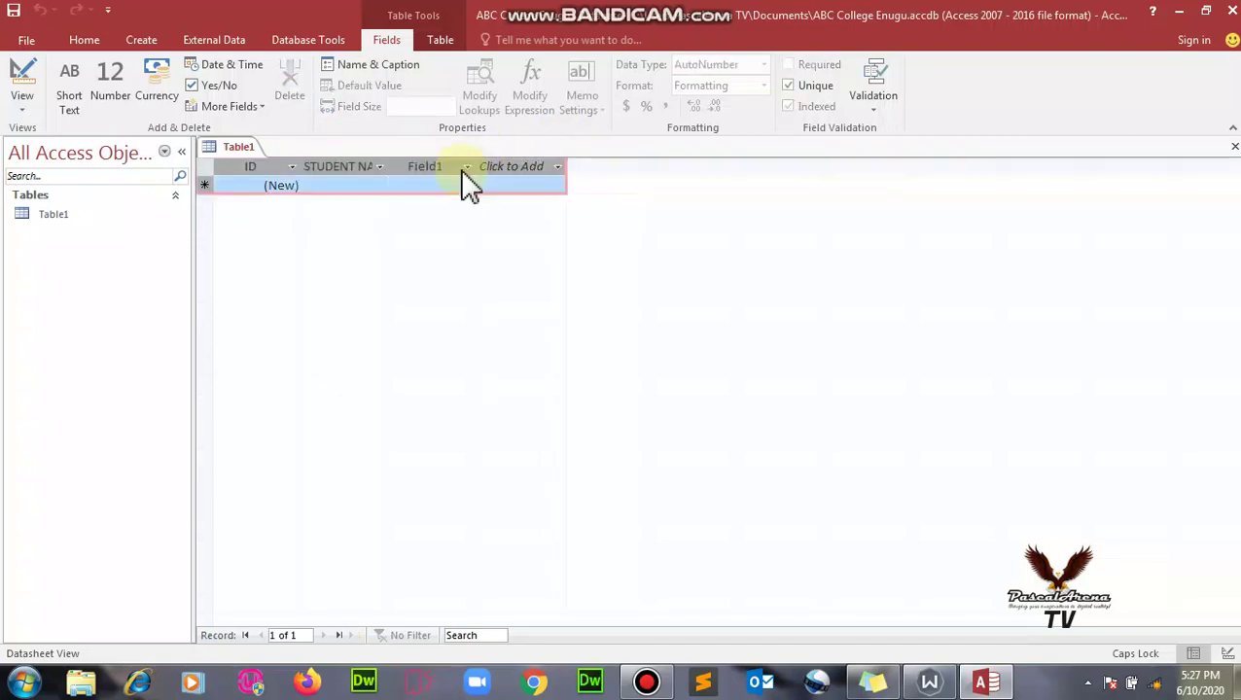
click(466, 167)
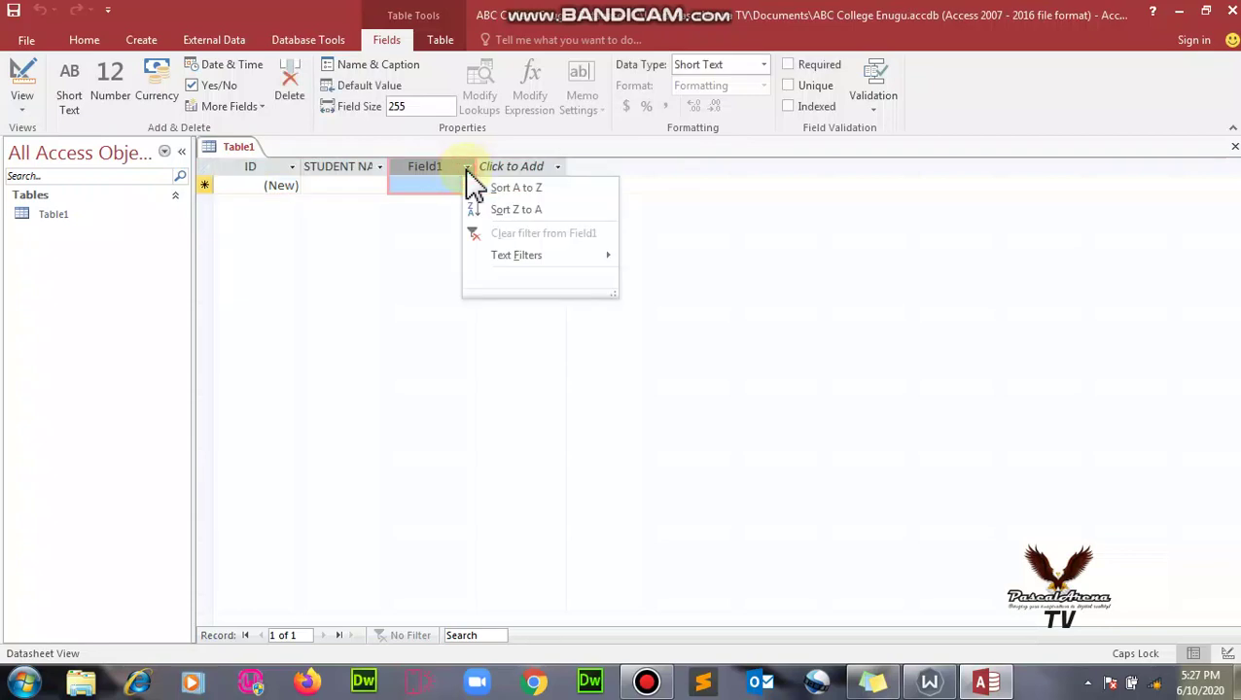
click(442, 164)
double_click(445, 165)
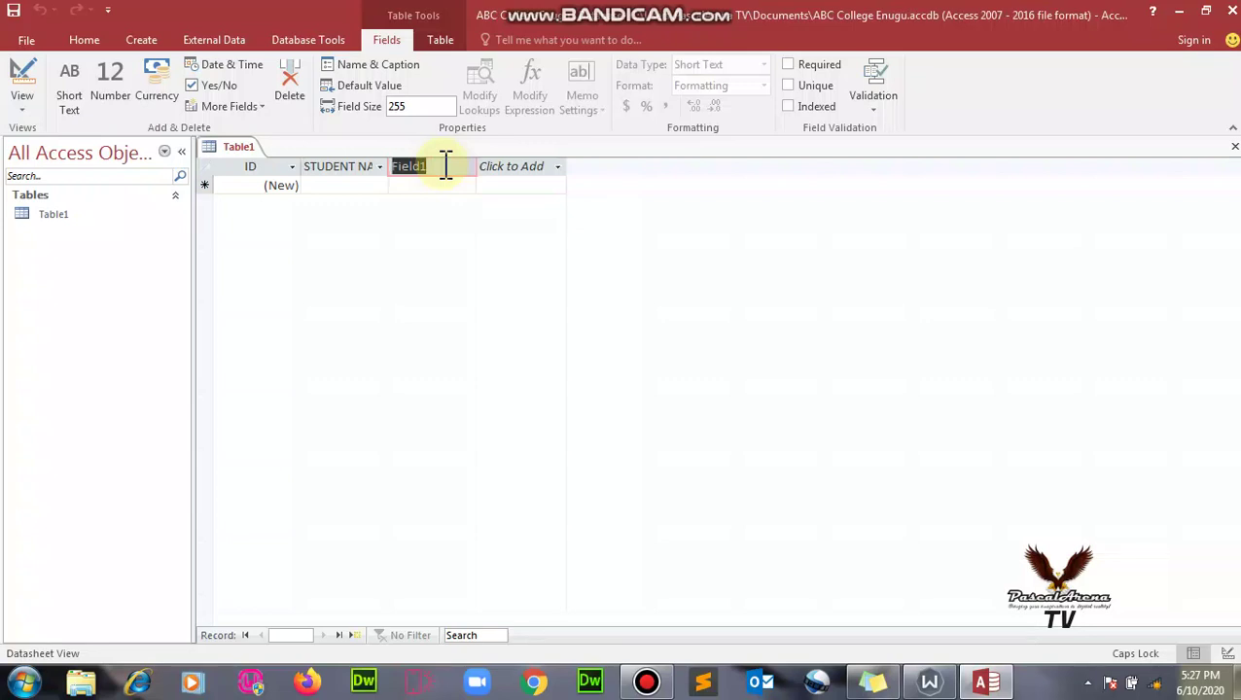
text(C)
key(BackSpace)
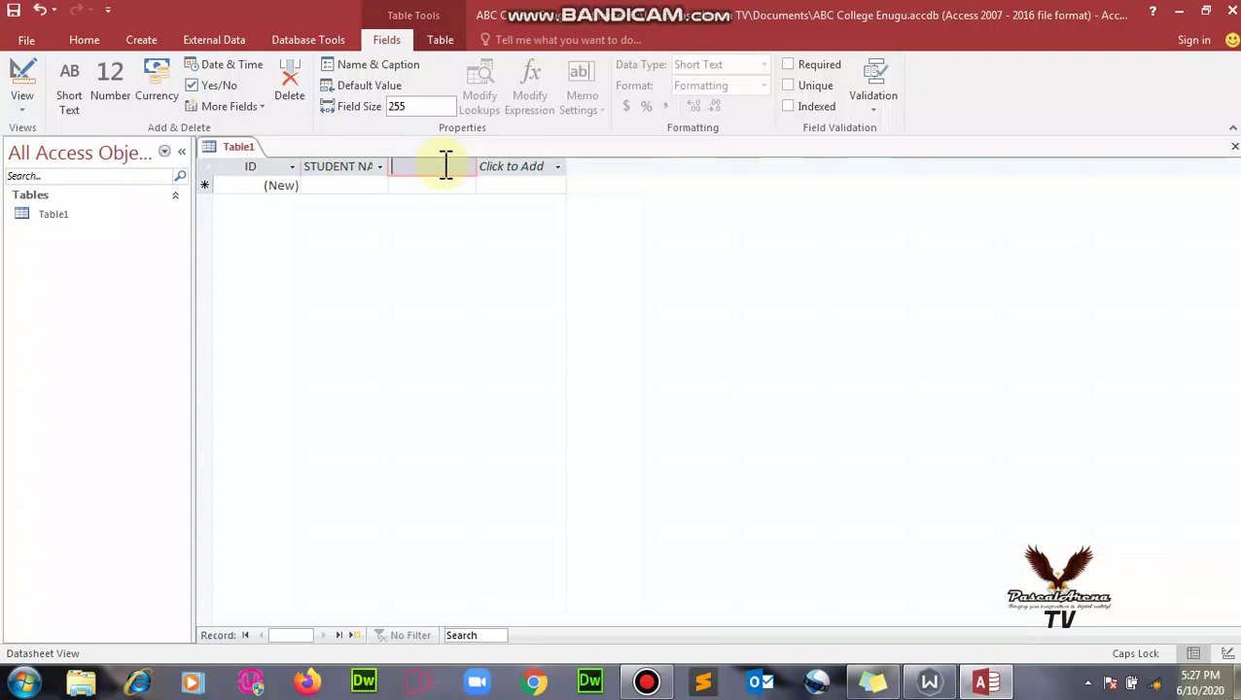
click(595, 169)
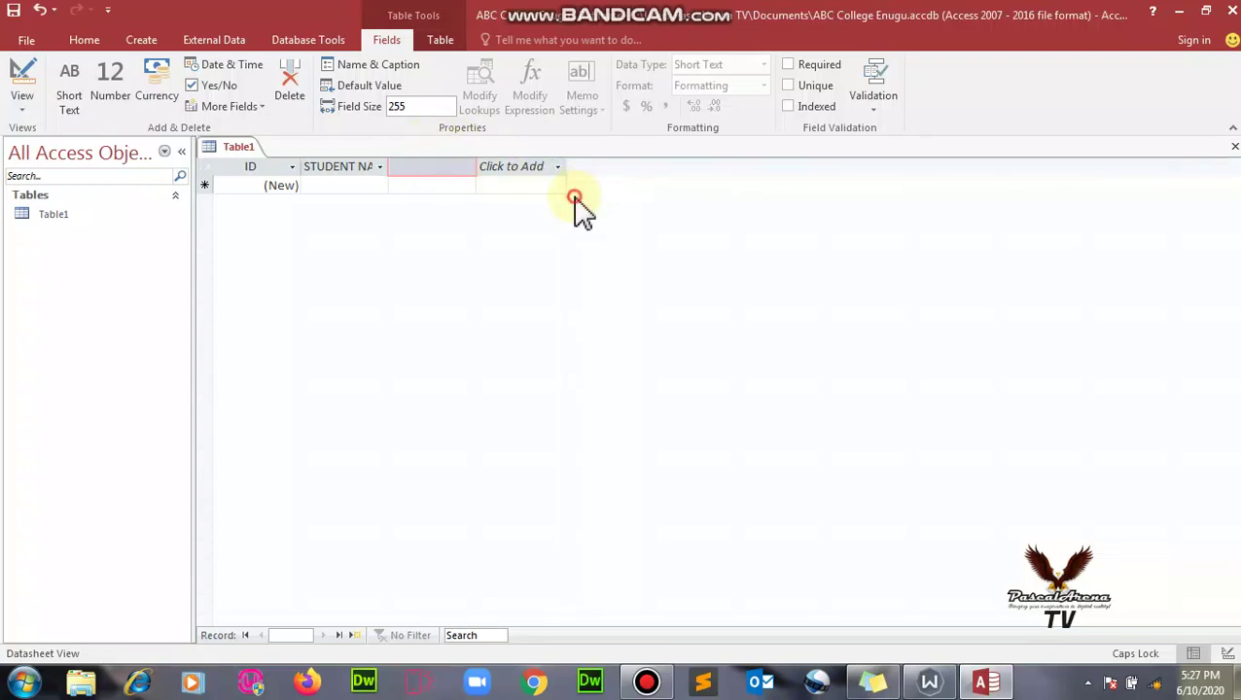
key(Escape)
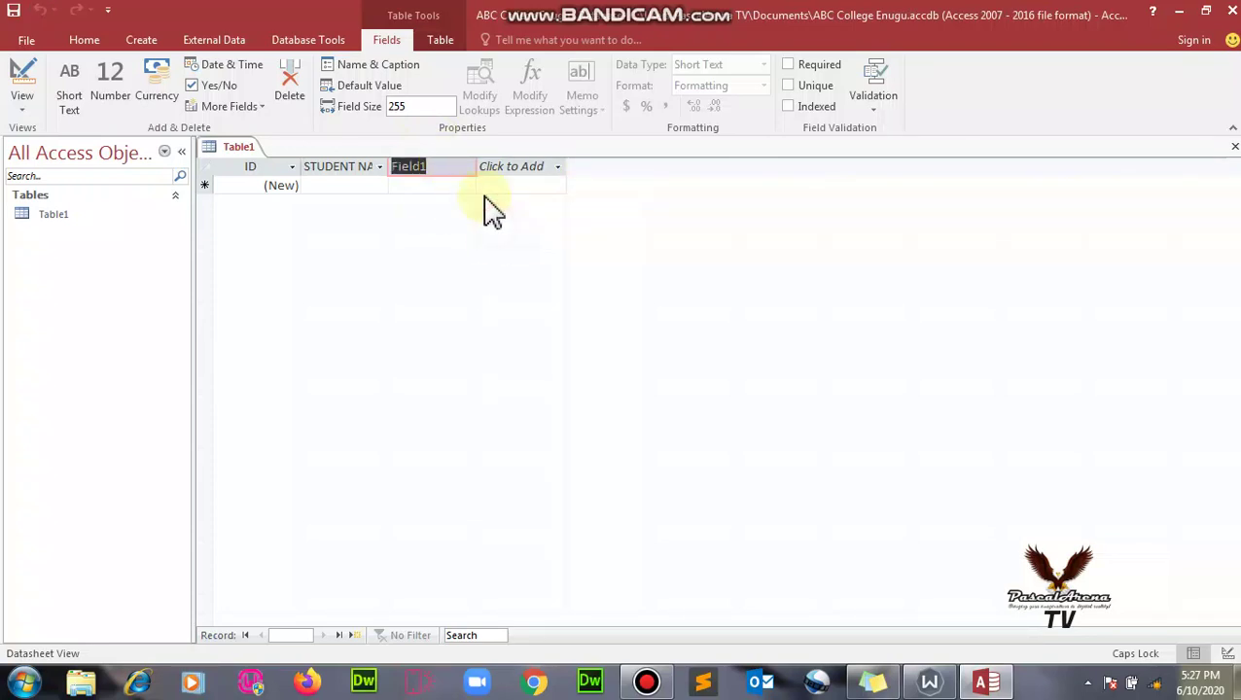
right_click(463, 167)
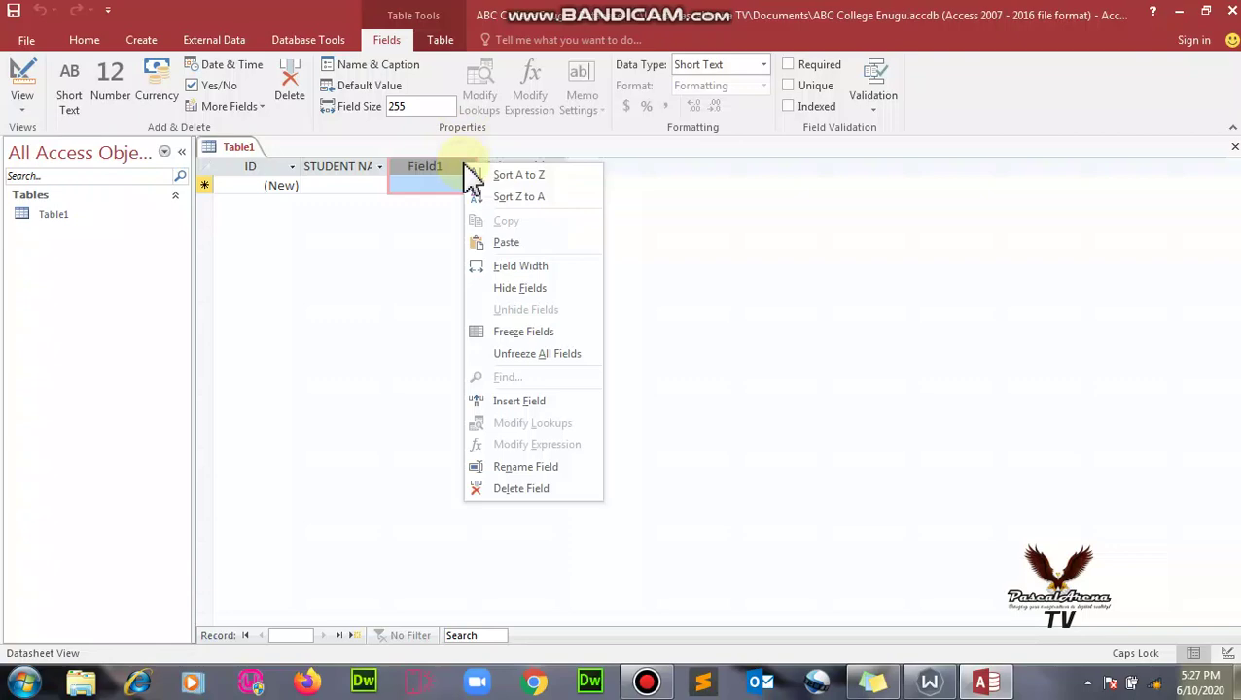
click(521, 489)
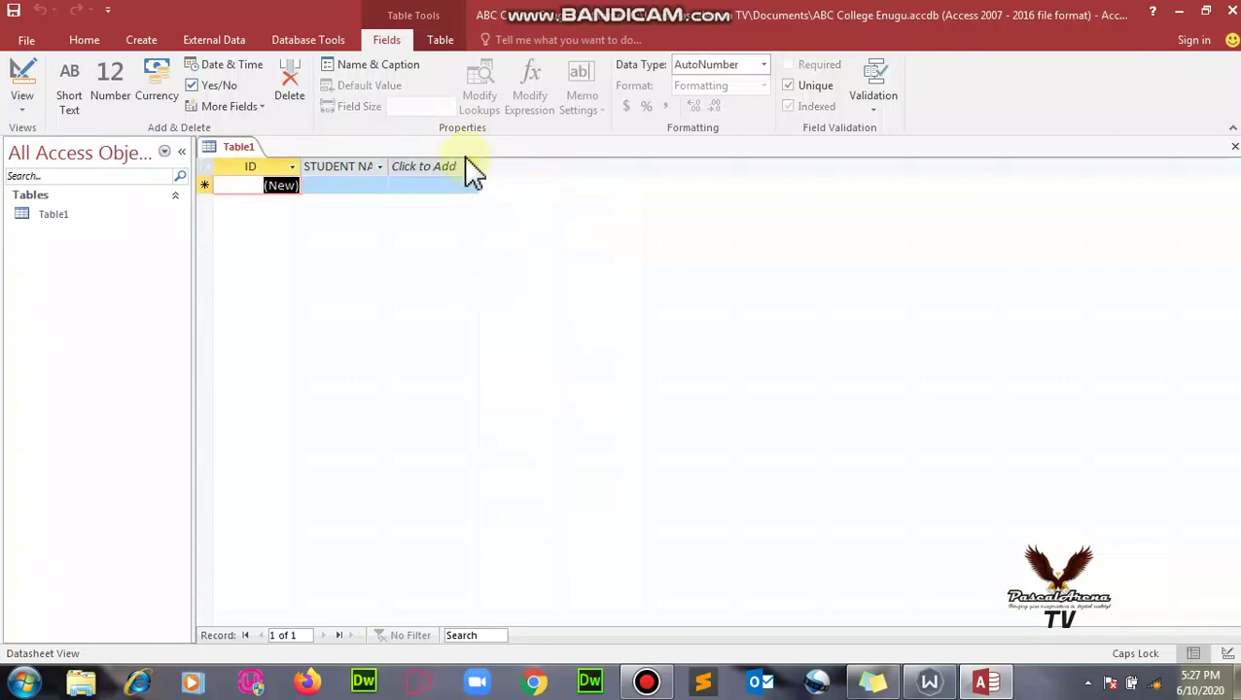
- Start a Lookup & Relationship field whose values will be typed in manually
click(852, 150)
click(471, 170)
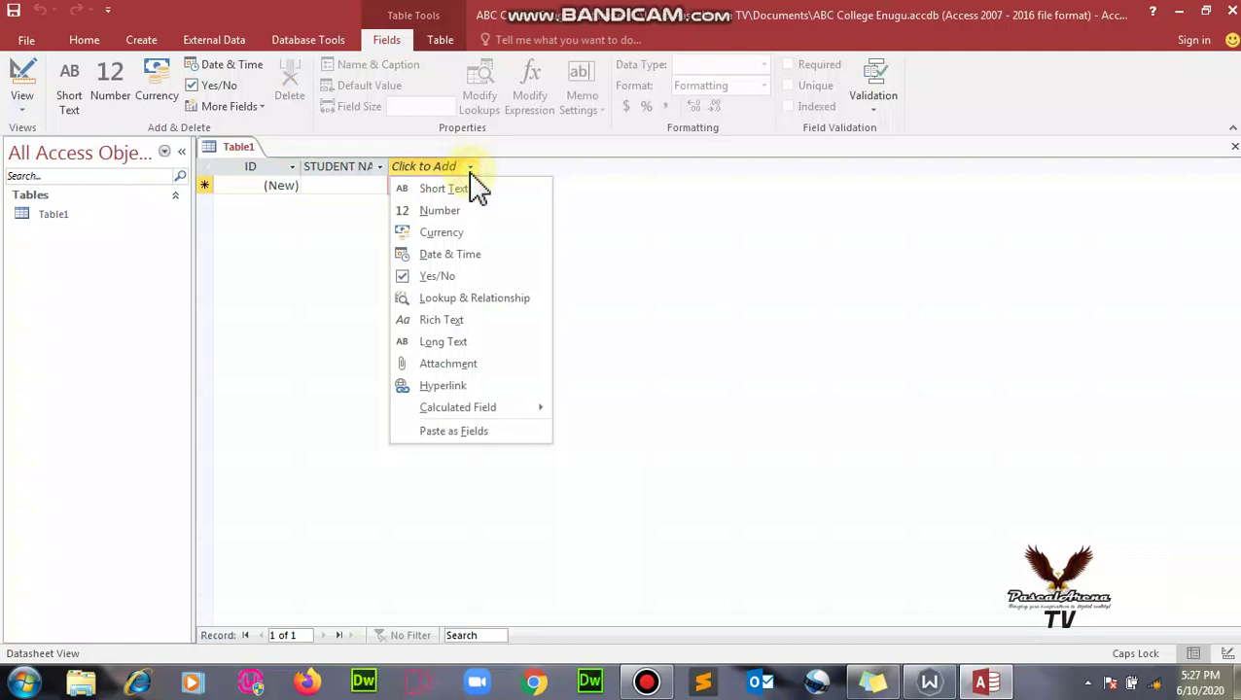
click(463, 297)
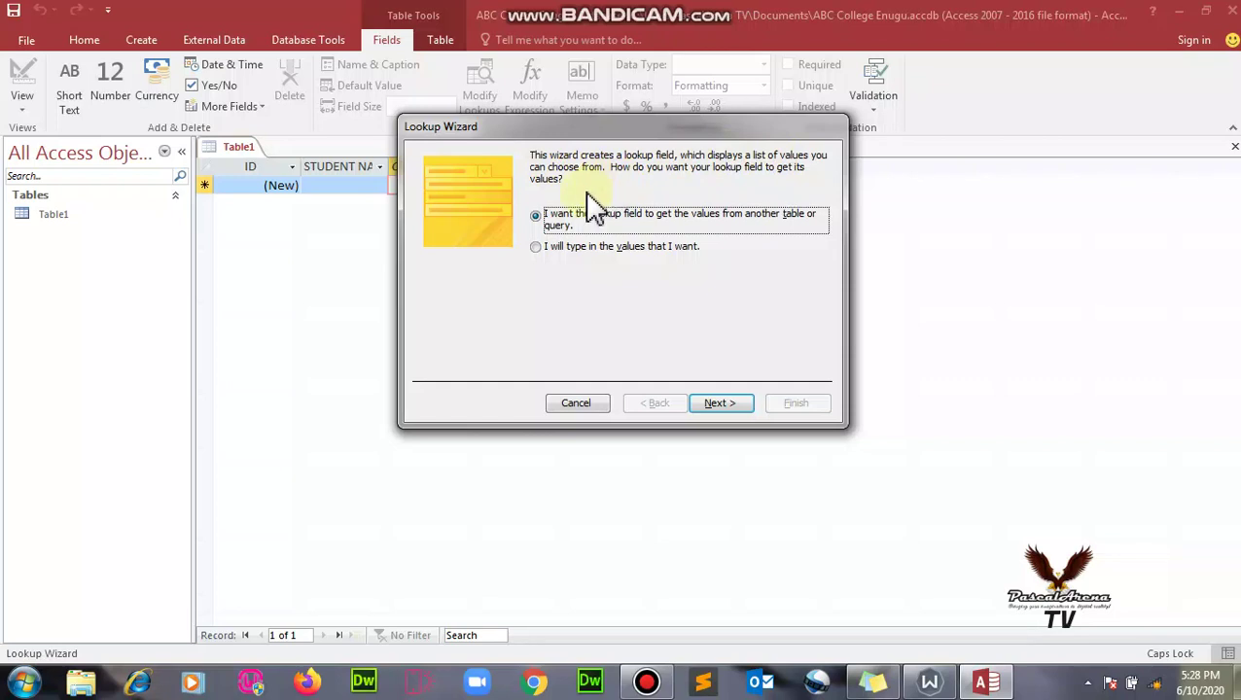
click(538, 249)
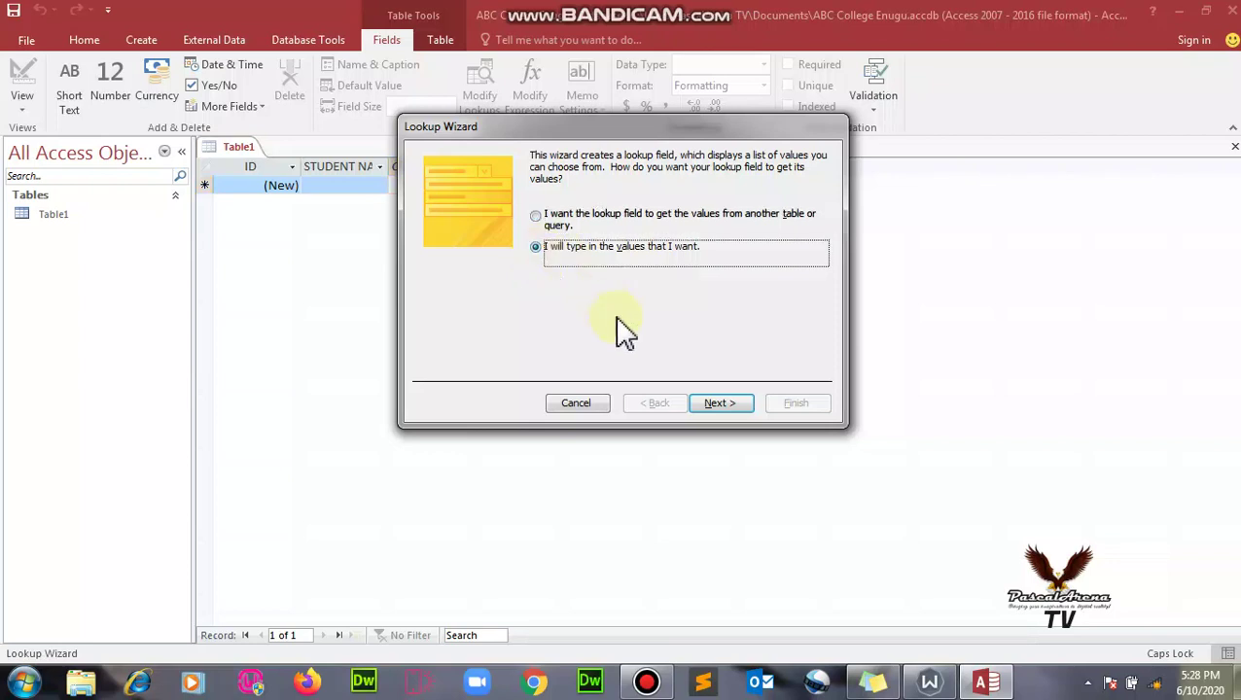
click(742, 408)
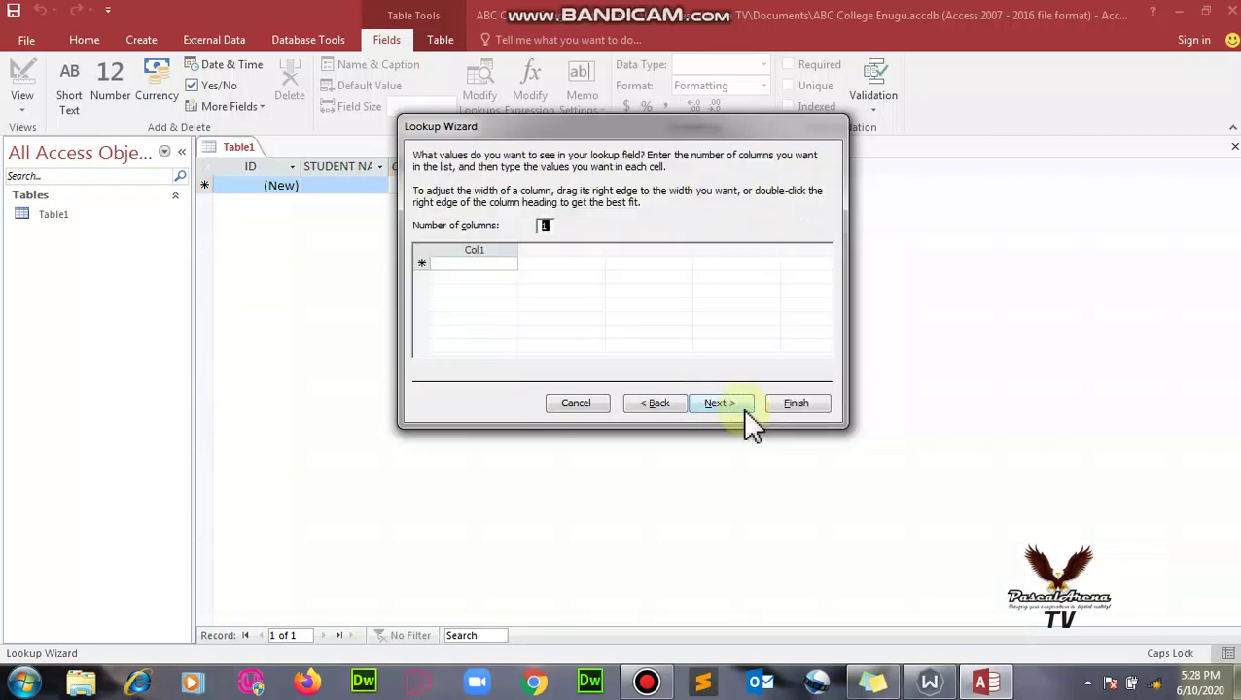
- Enter the lookup values Female and Male and label the field GENDER
click(453, 260)
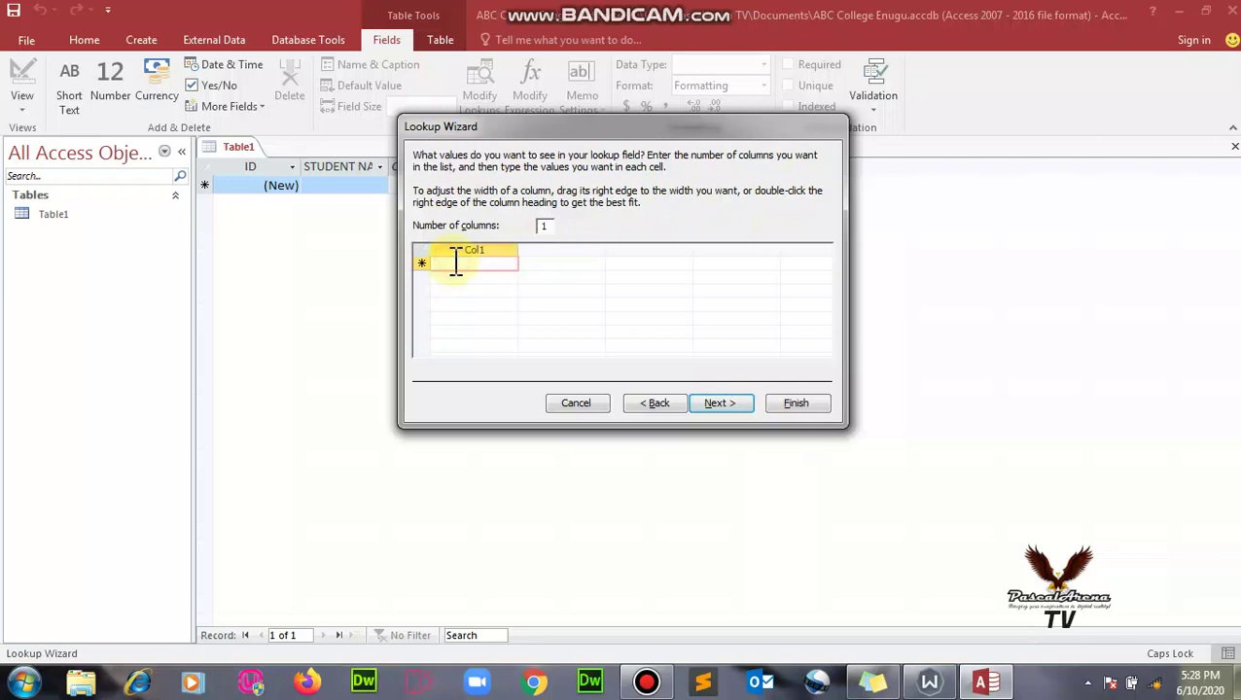
text(Female)
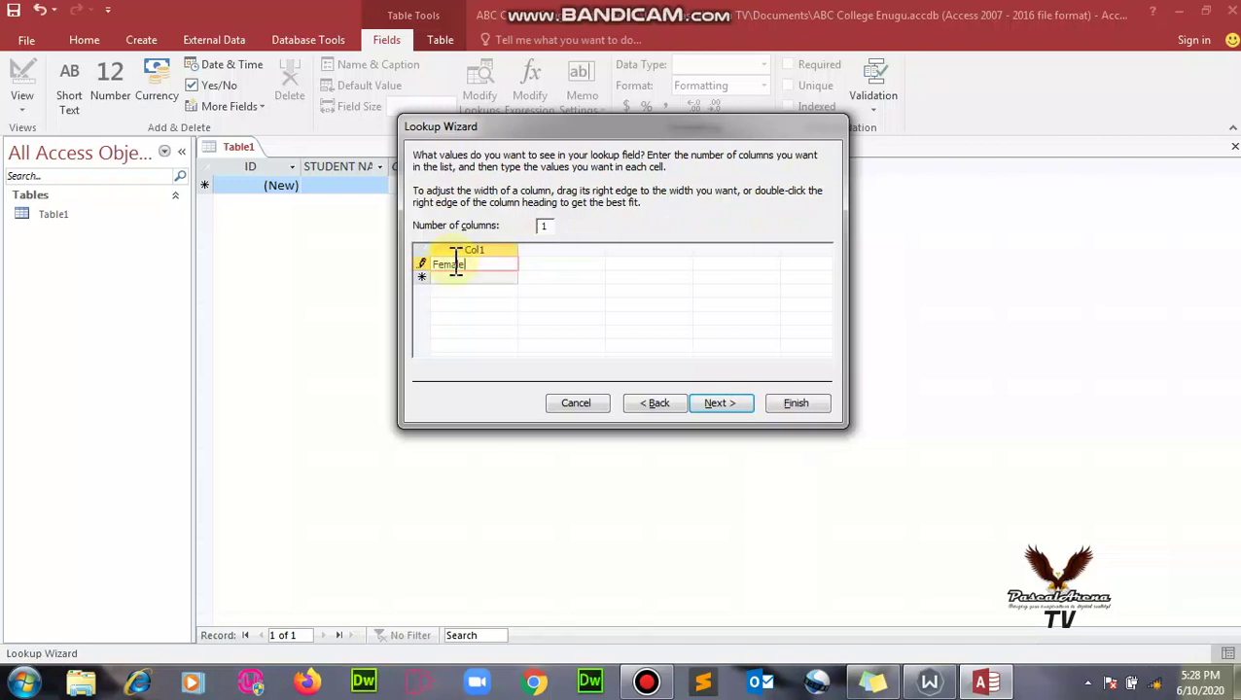
click(454, 277)
text(Male)
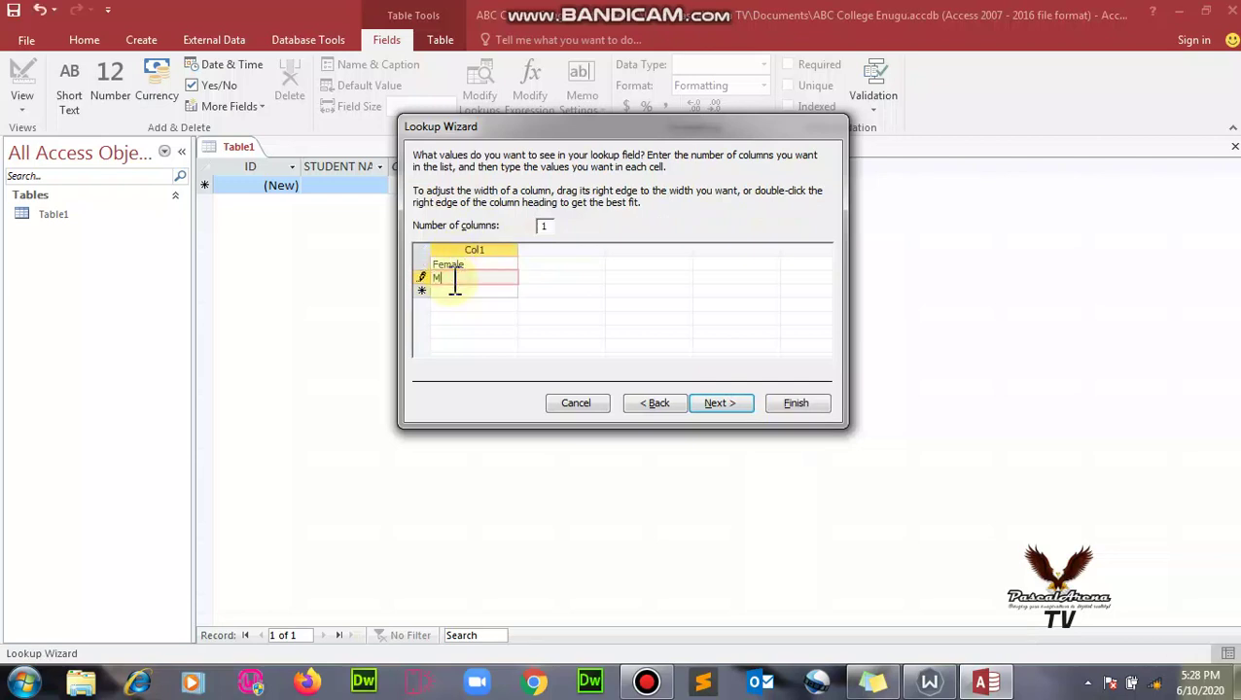
click(709, 405)
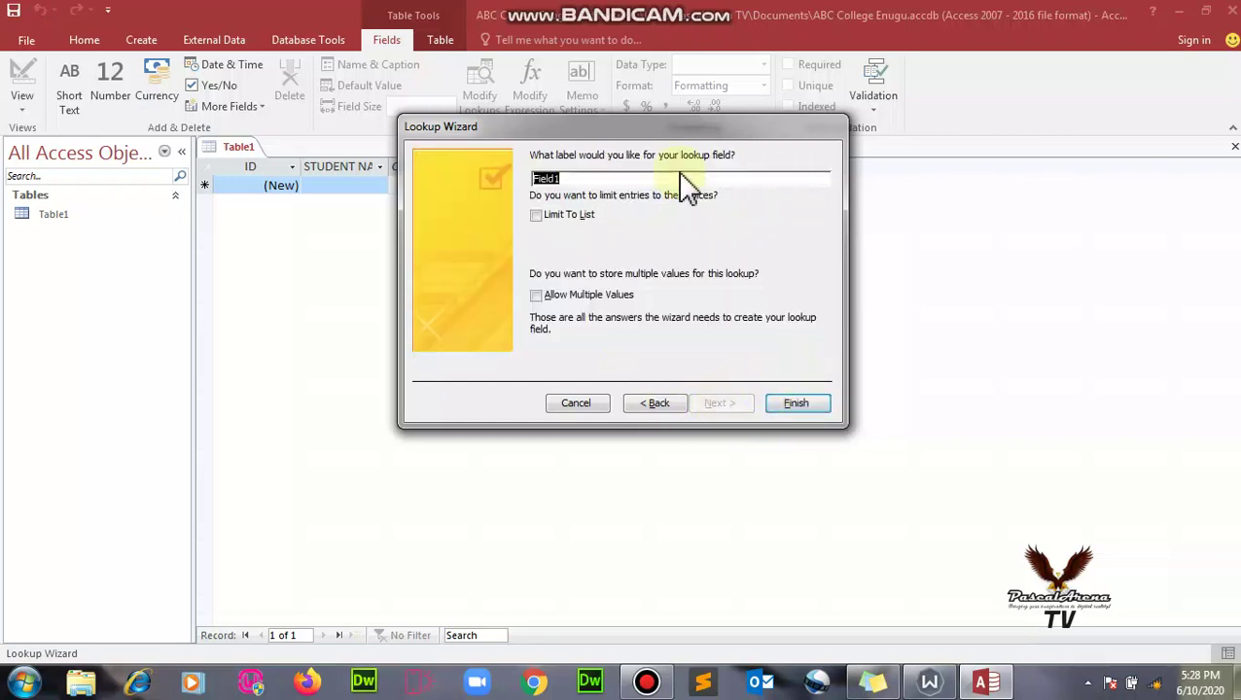
key(Caps_Lock)
key(BackSpace)
text(GENDER)
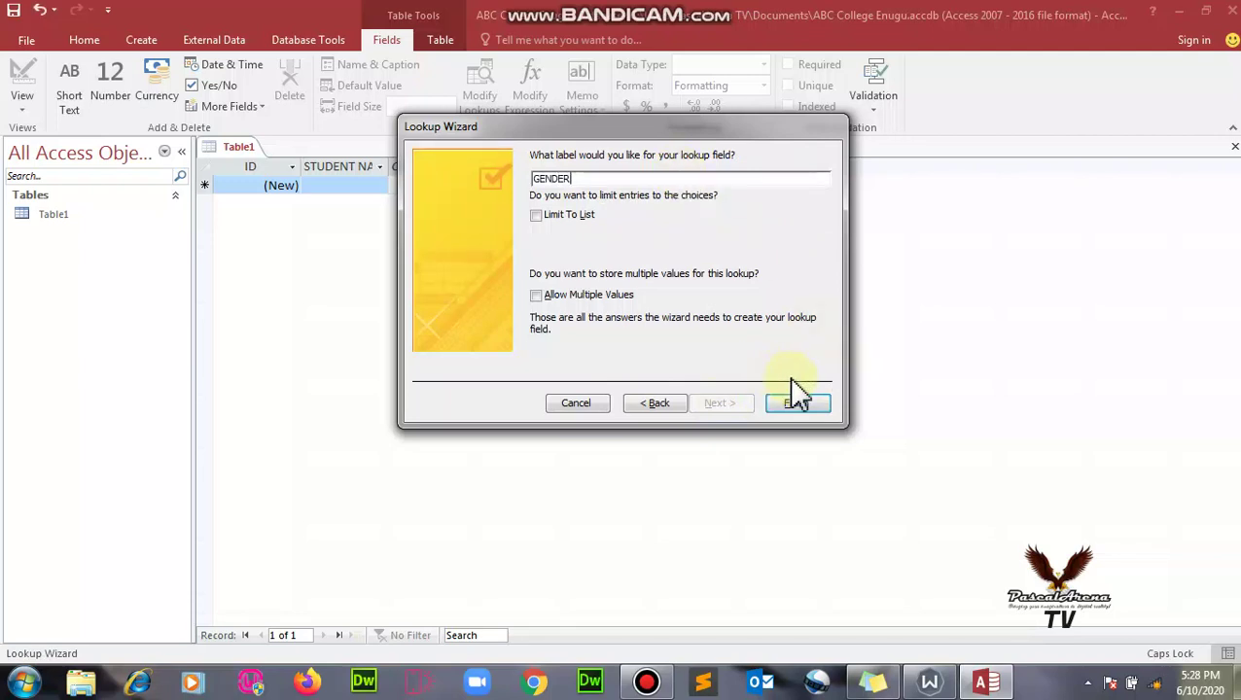
- Finish the GENDER lookup column and save the table as student_registration
click(794, 402)
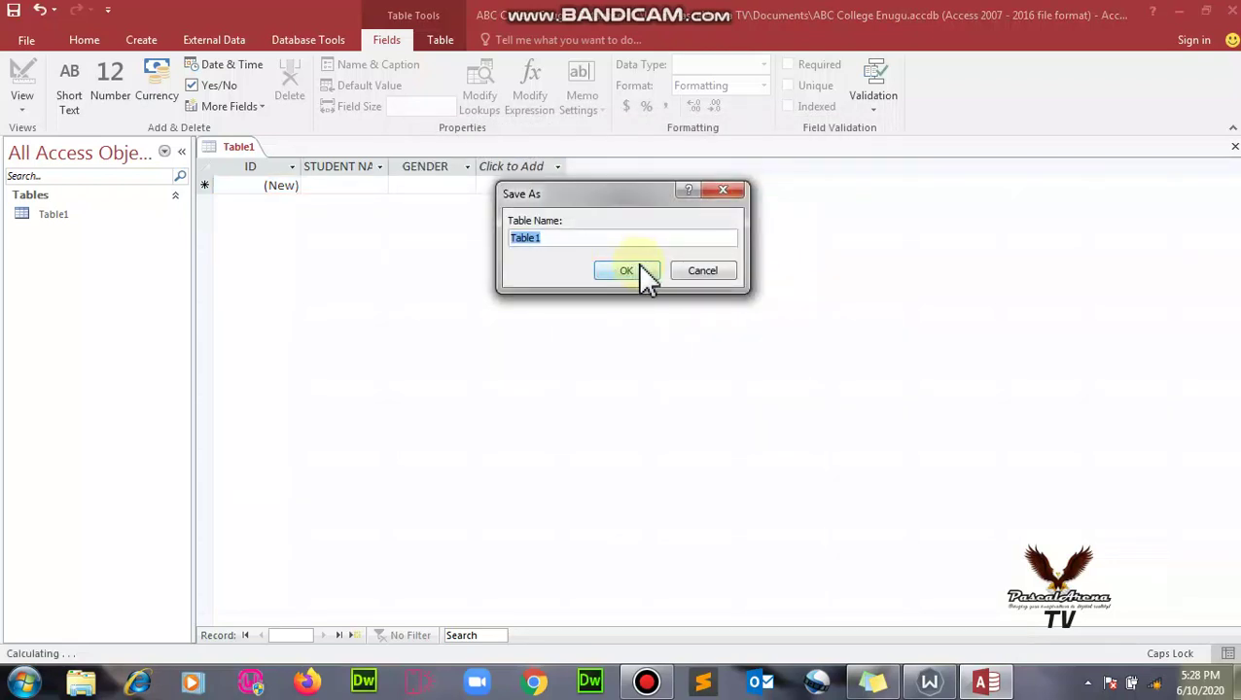
text(student_registration)
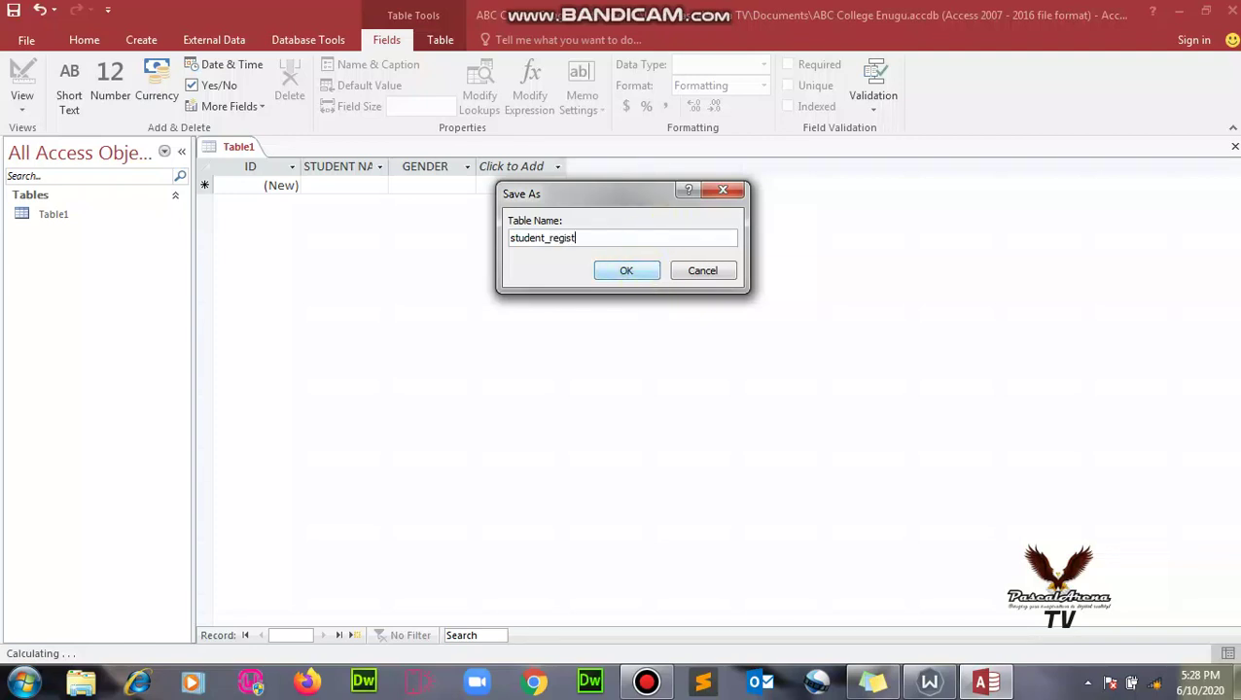
click(638, 270)
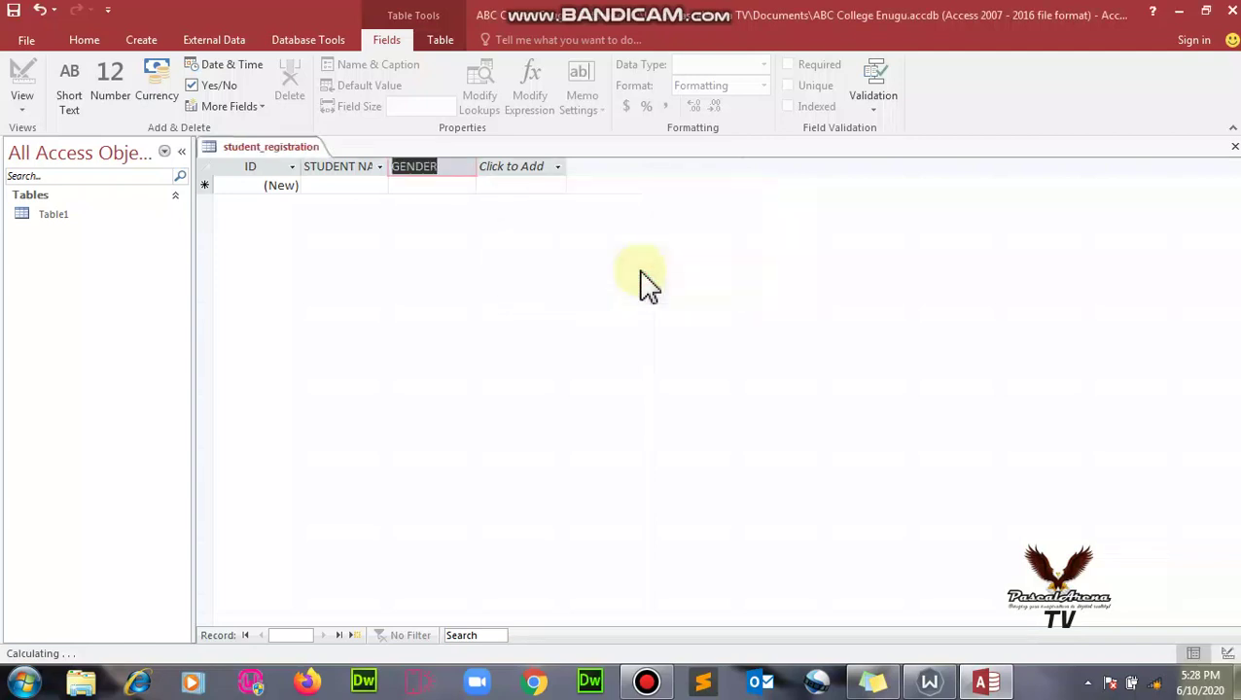
- Add a Date & Time field named DATE OF BIRTH
click(561, 170)
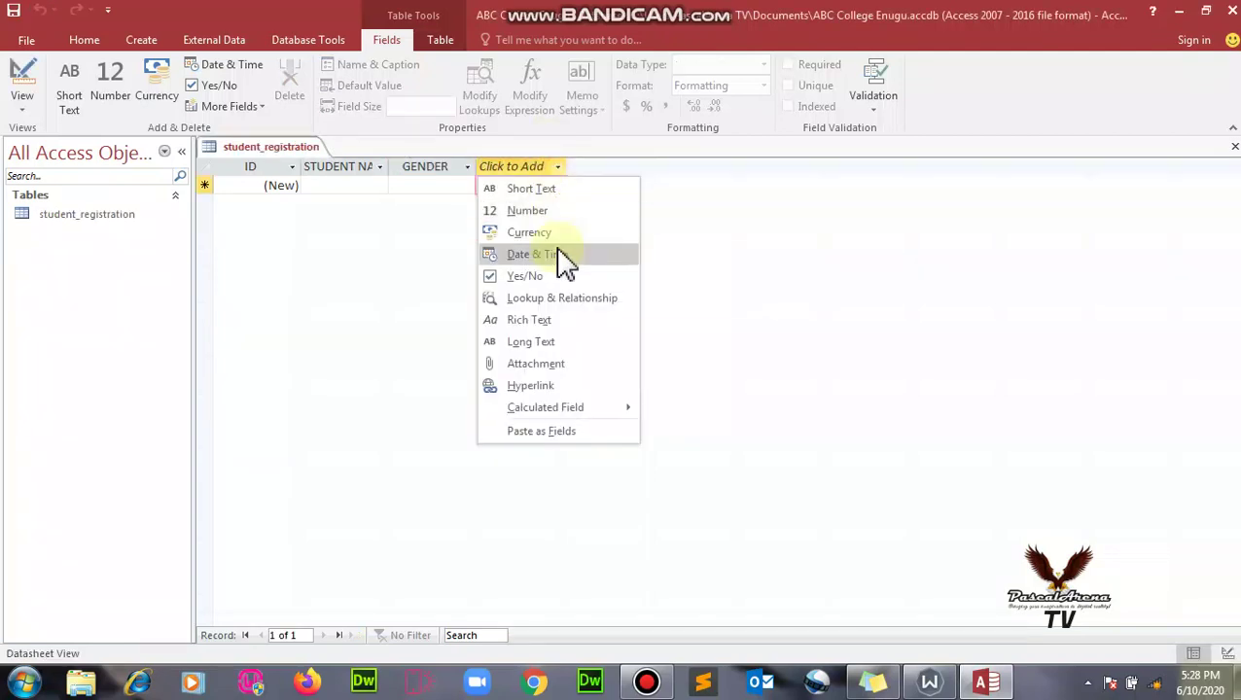
click(566, 256)
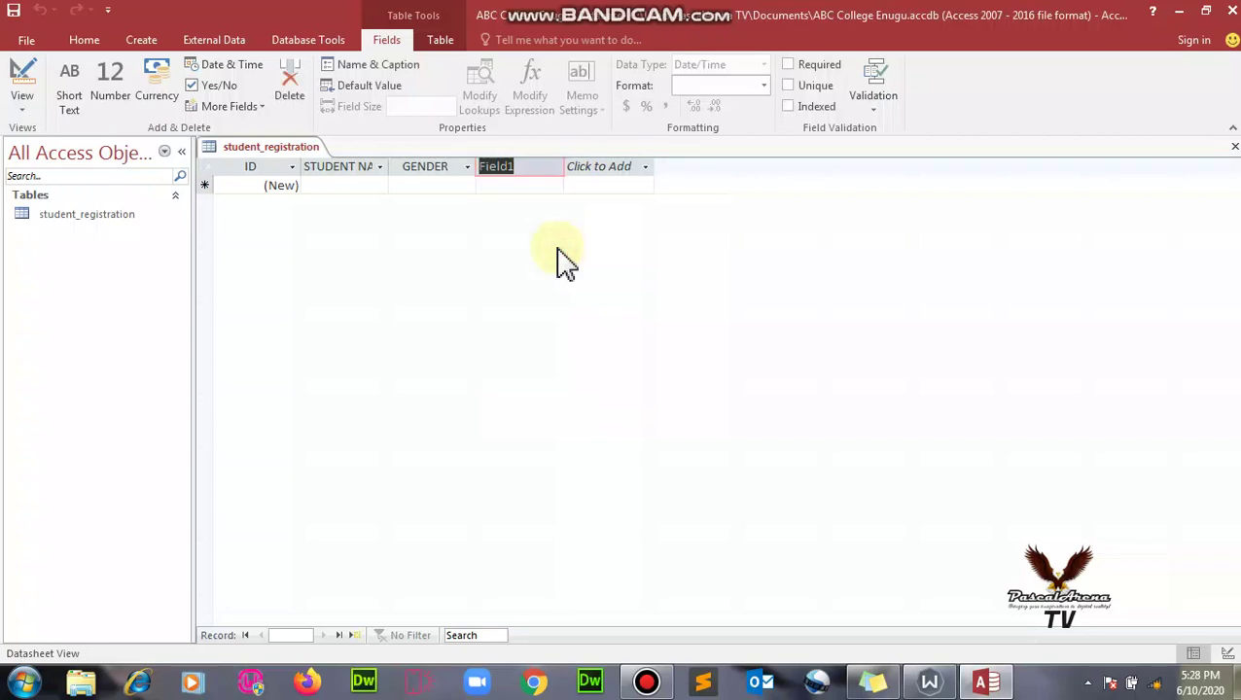
key(Caps_Lock)
text(DATE)
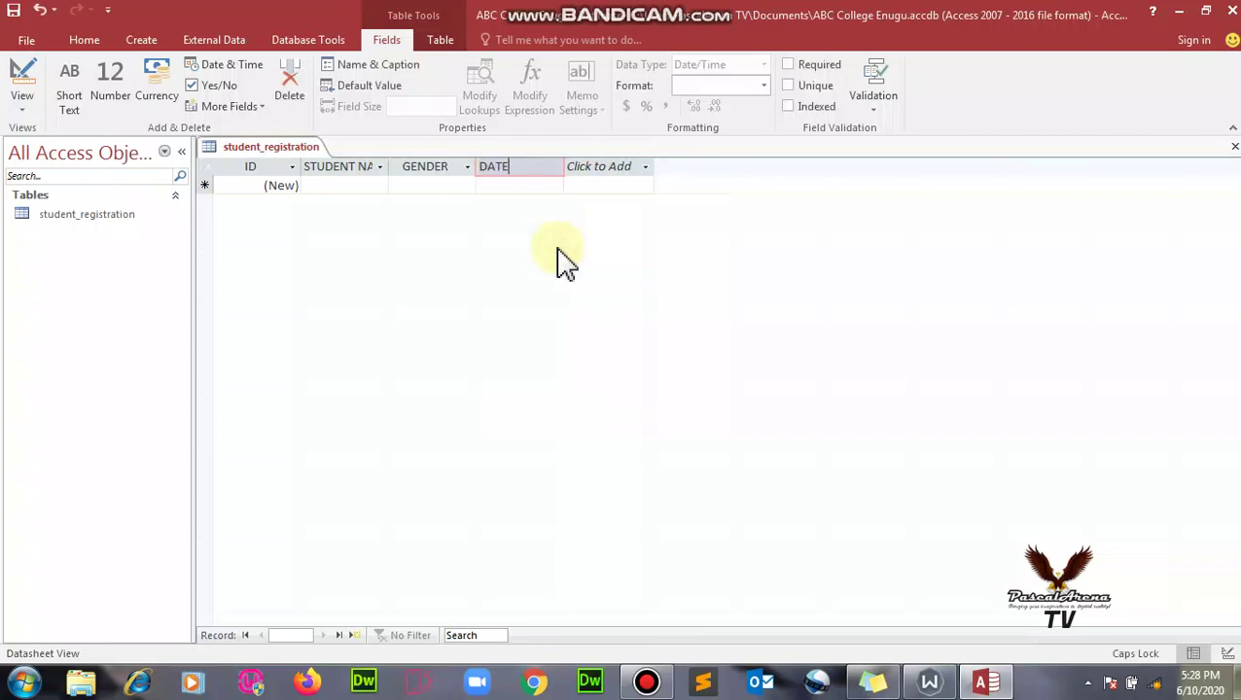
text( OF BIRTH)
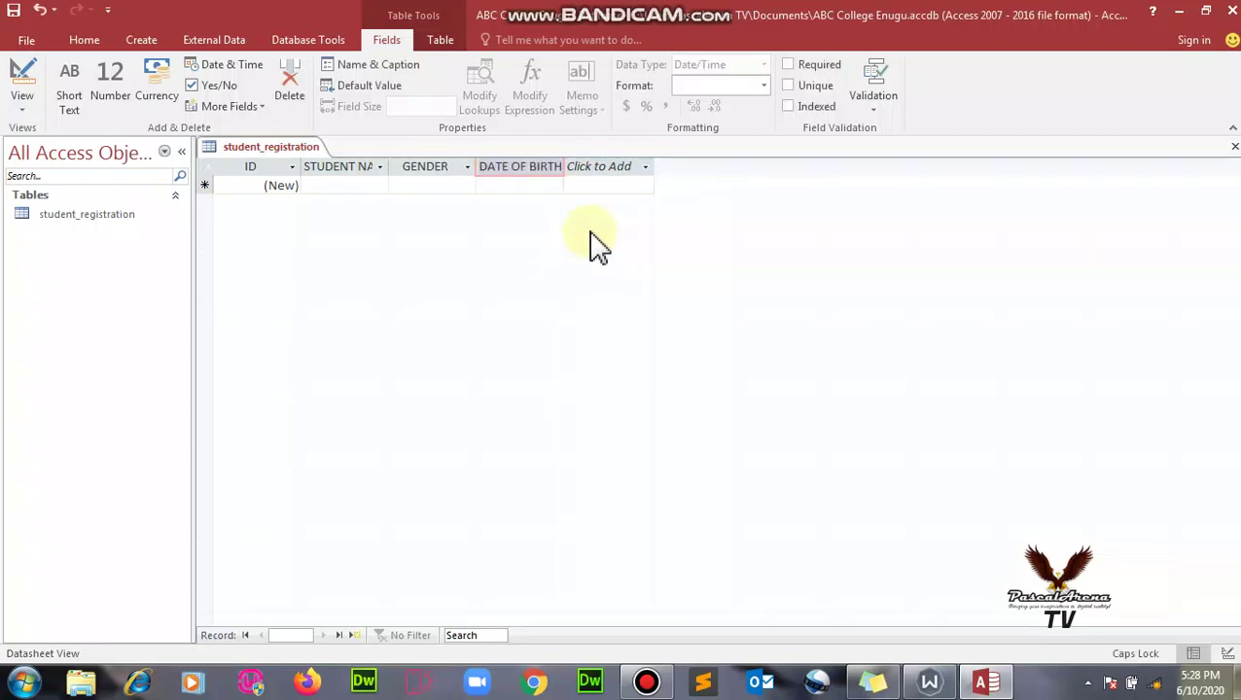
- Add a Number field named PHONE NO and bring up its column options
click(642, 169)
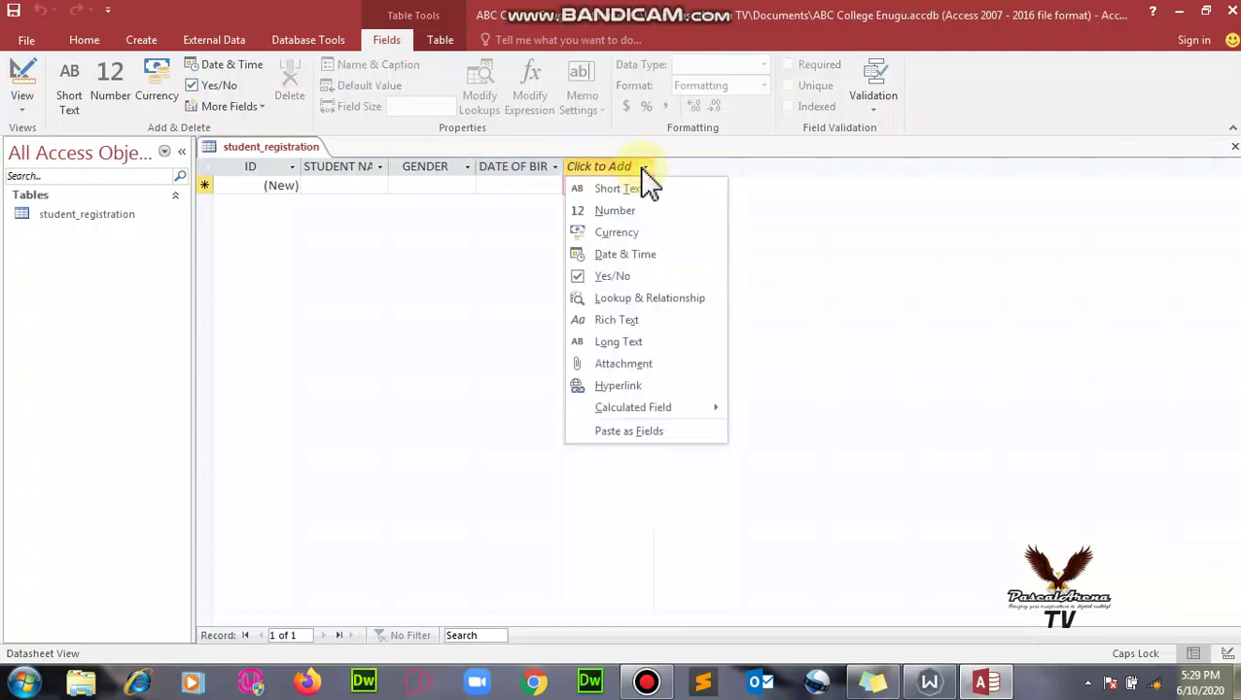
click(637, 211)
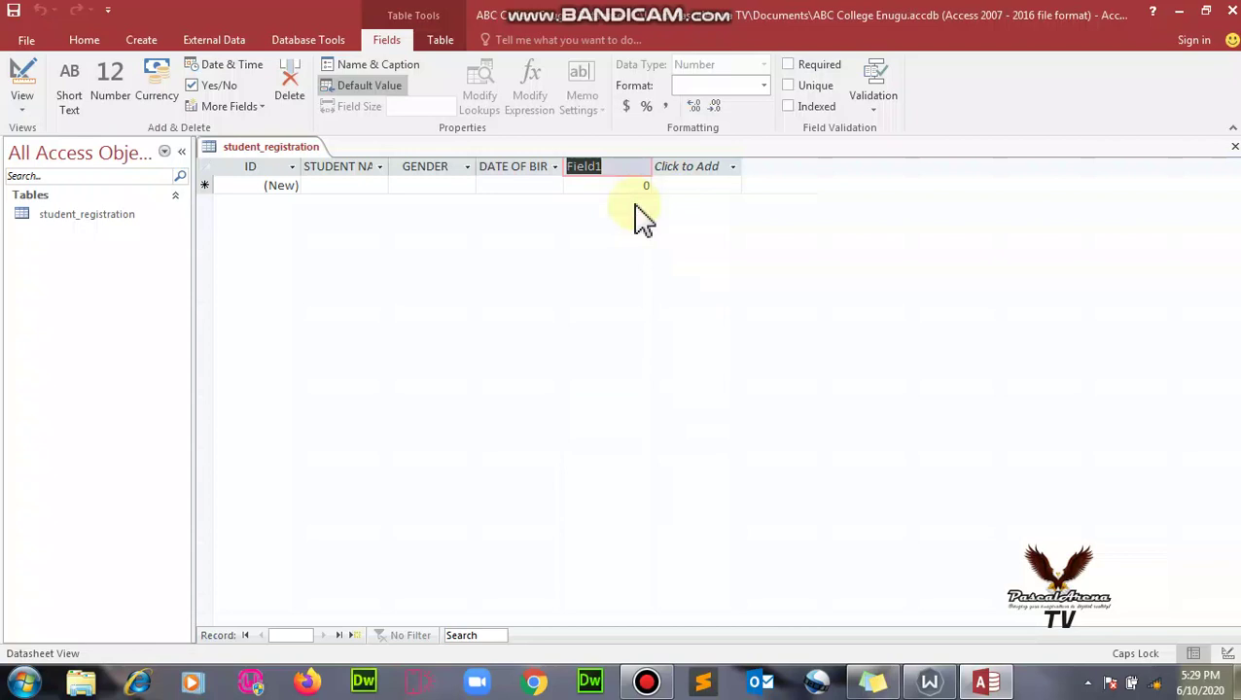
text(PHONE NO)
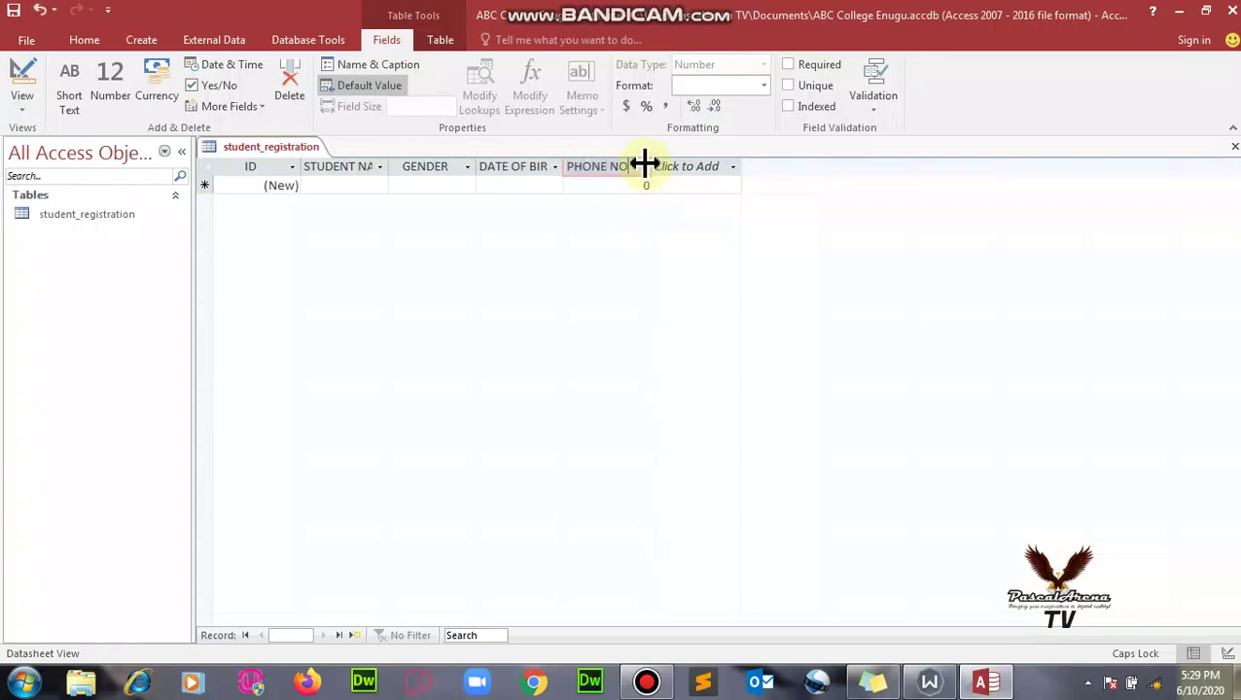
click(644, 168)
key(shift+F10)
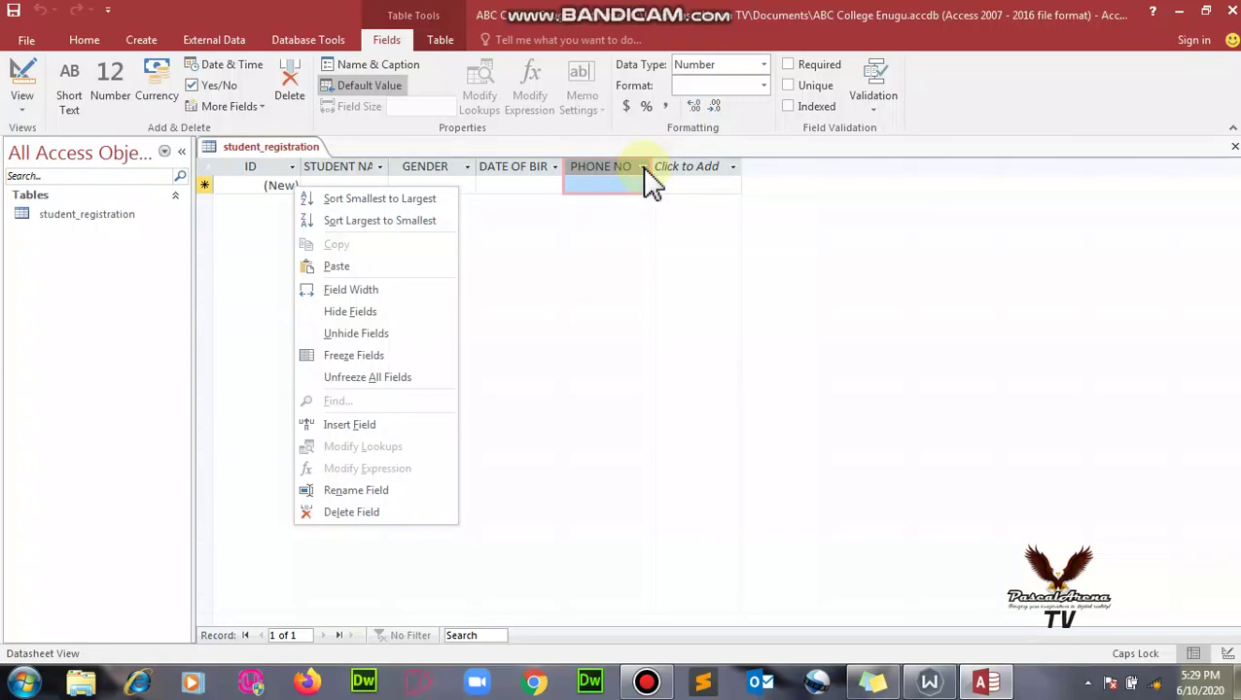
click(643, 169)
click(643, 168)
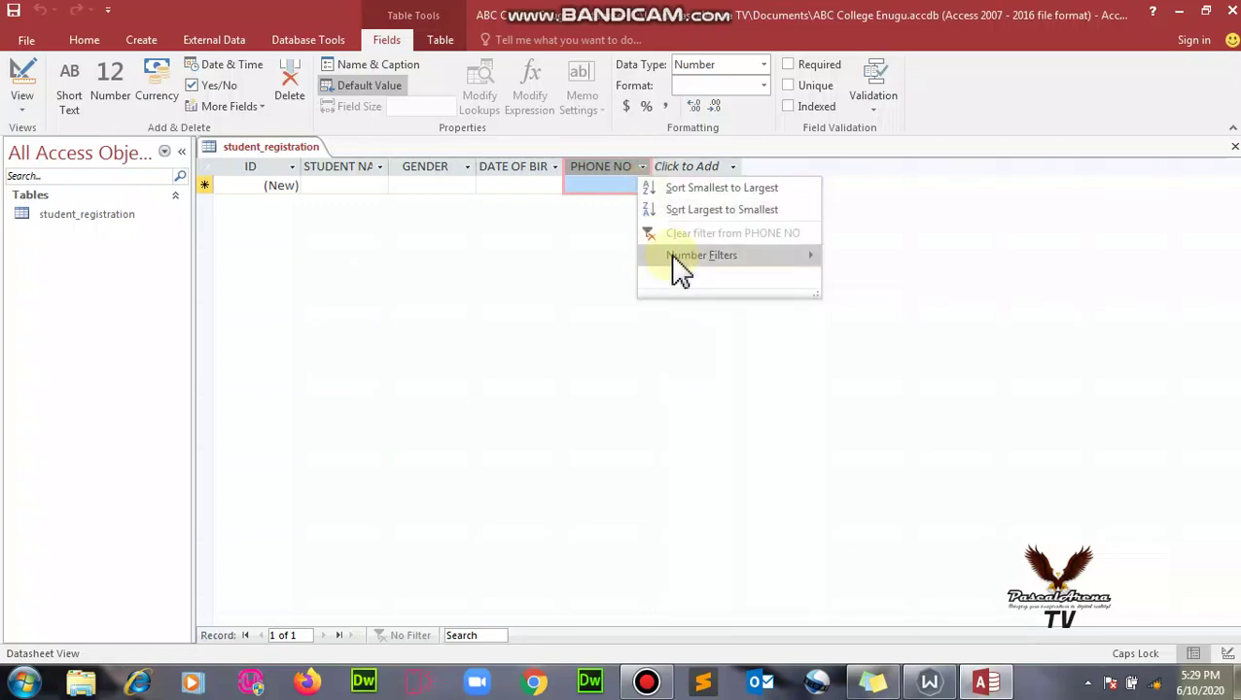
mouse_move(673, 271)
click(842, 258)
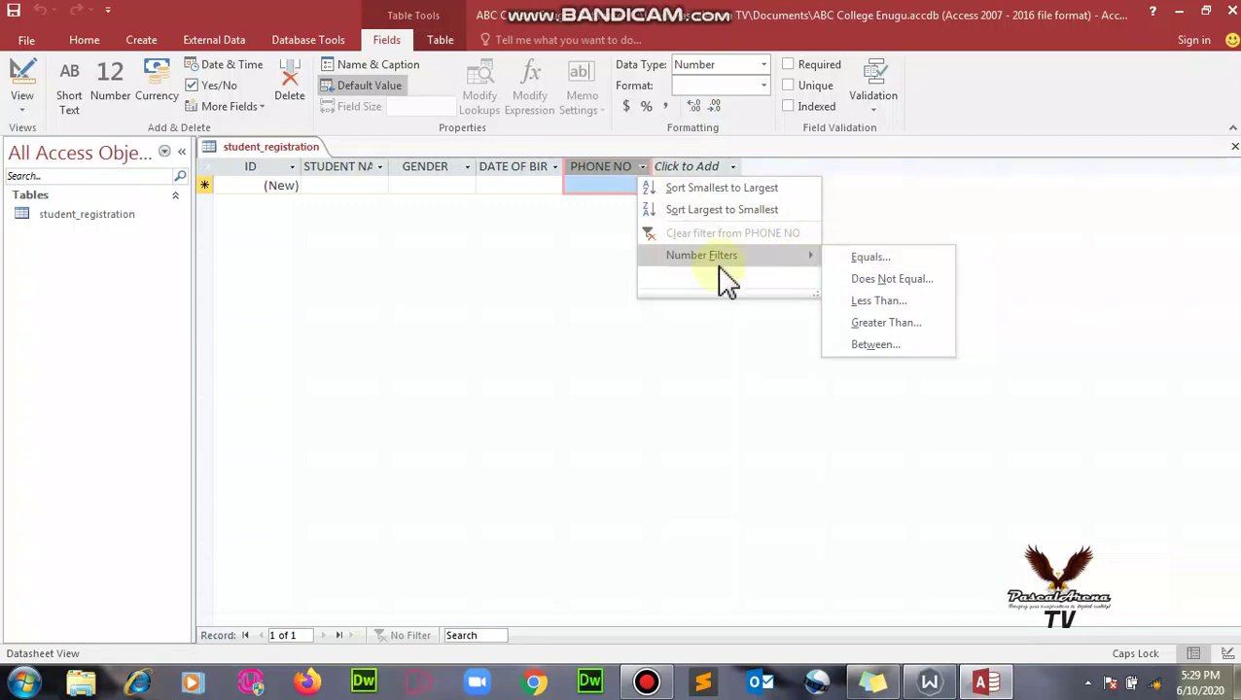
click(638, 163)
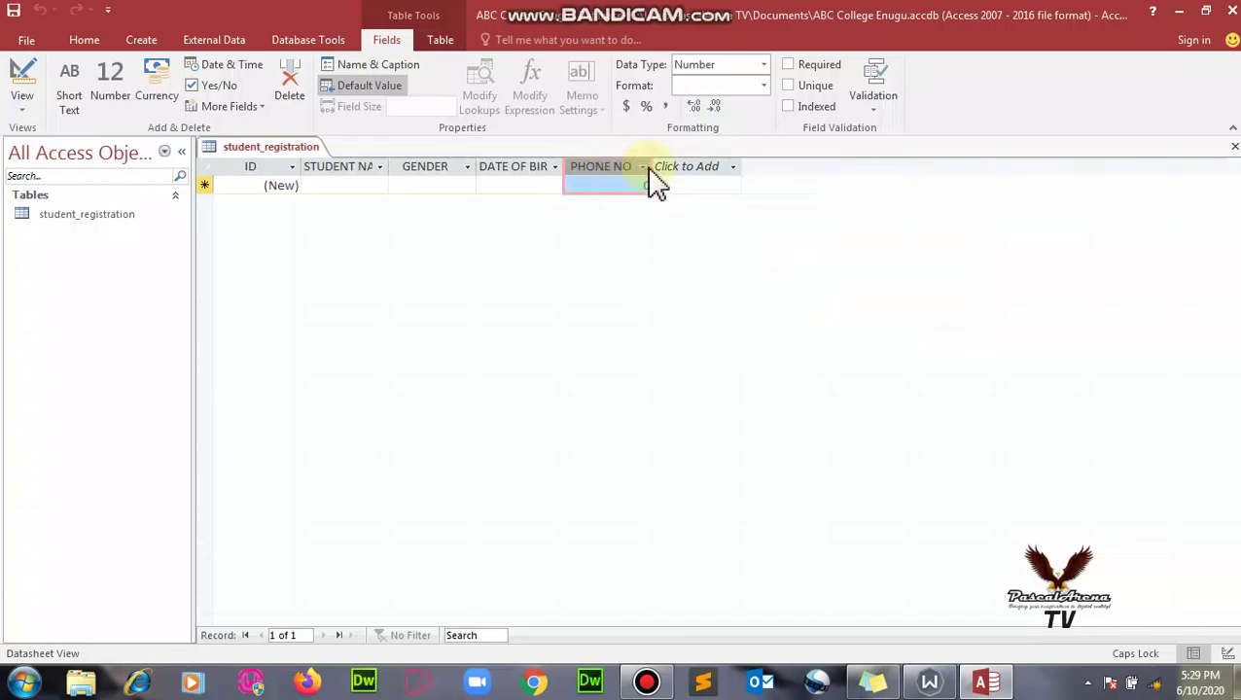
click(641, 168)
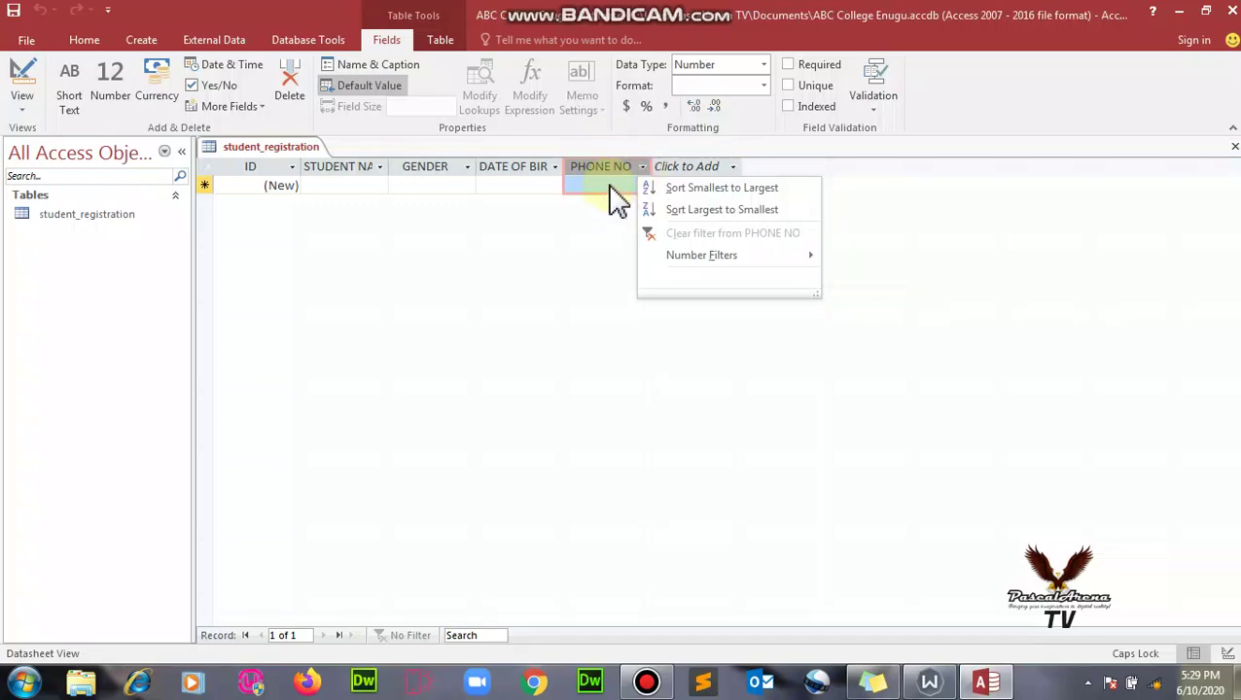
click(609, 185)
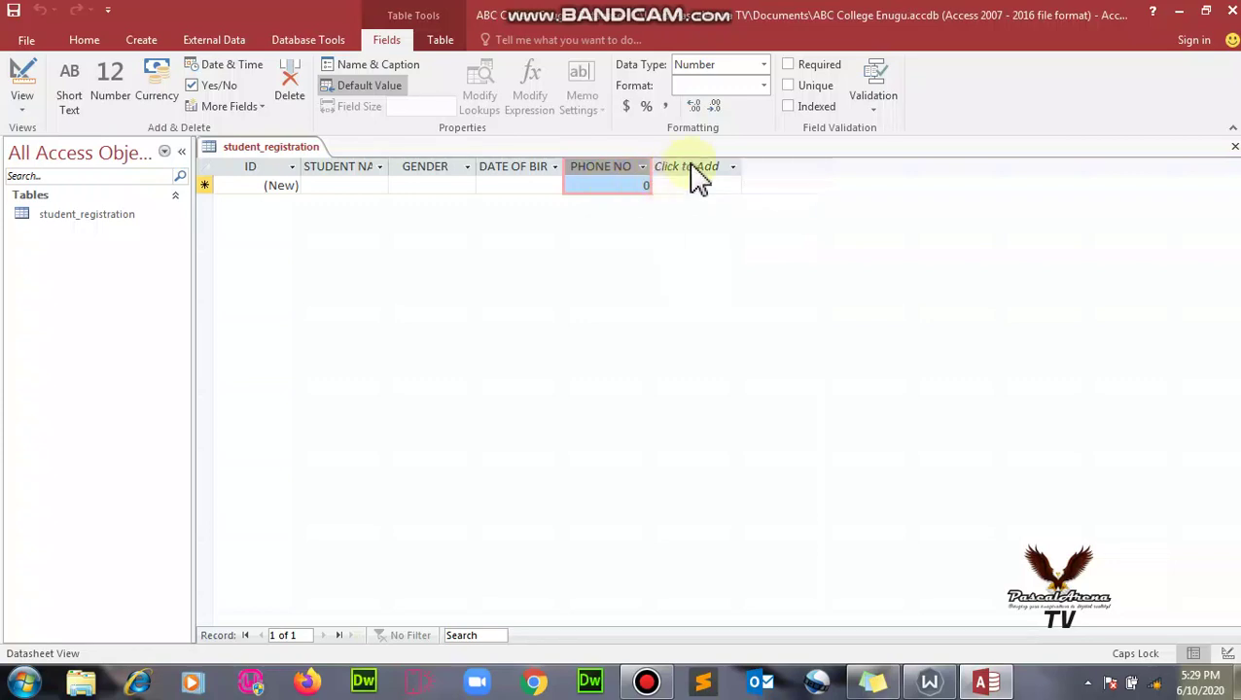
- Add Short Text fields STATE and COUNTRY after PHONE NO
click(732, 173)
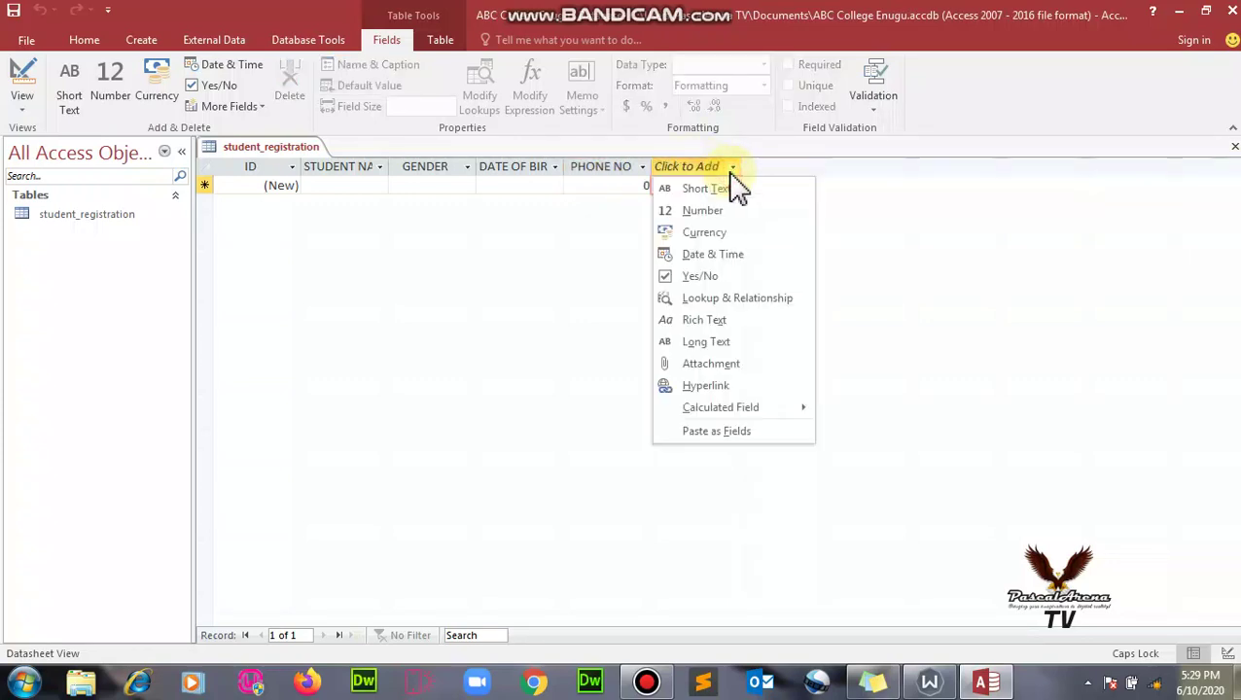
click(736, 189)
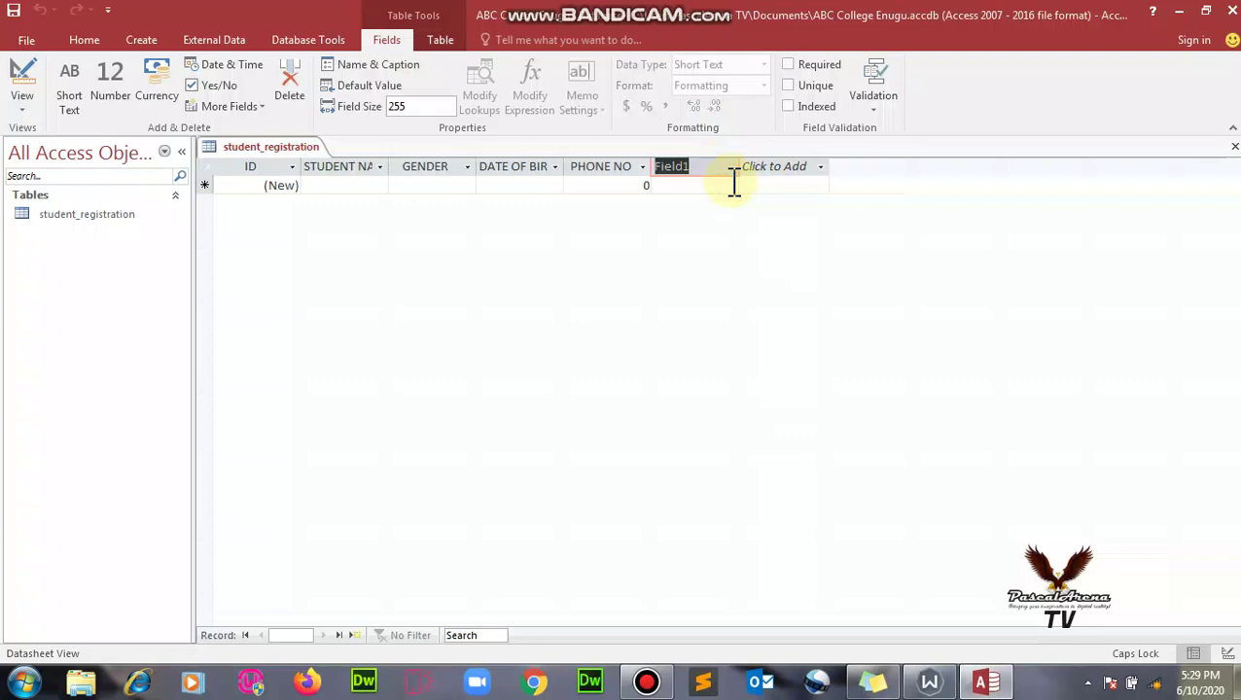
text(STATE)
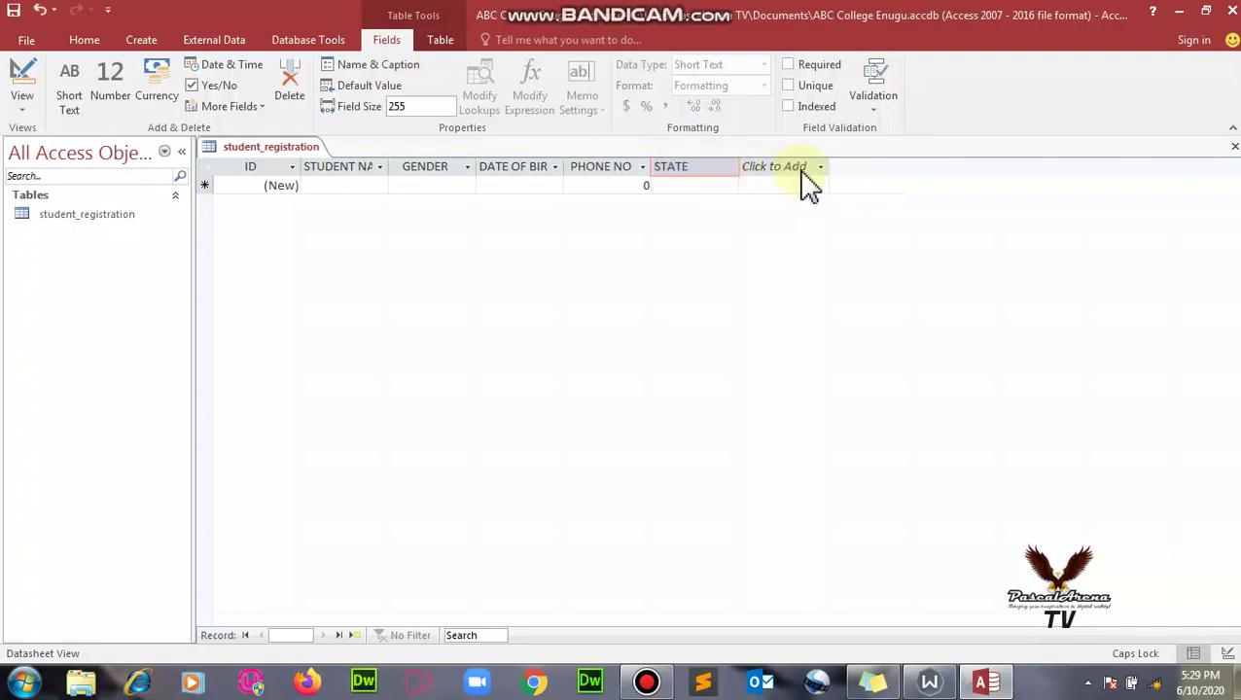
click(821, 179)
click(813, 187)
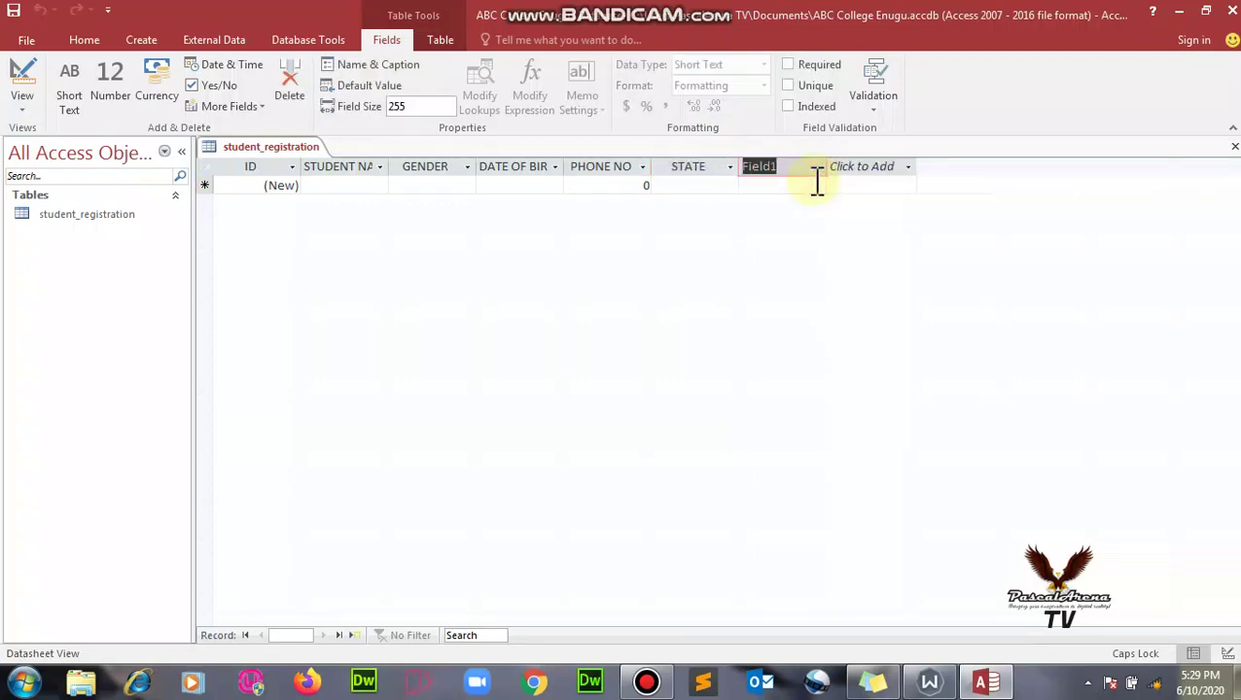
text(COUNTRY)
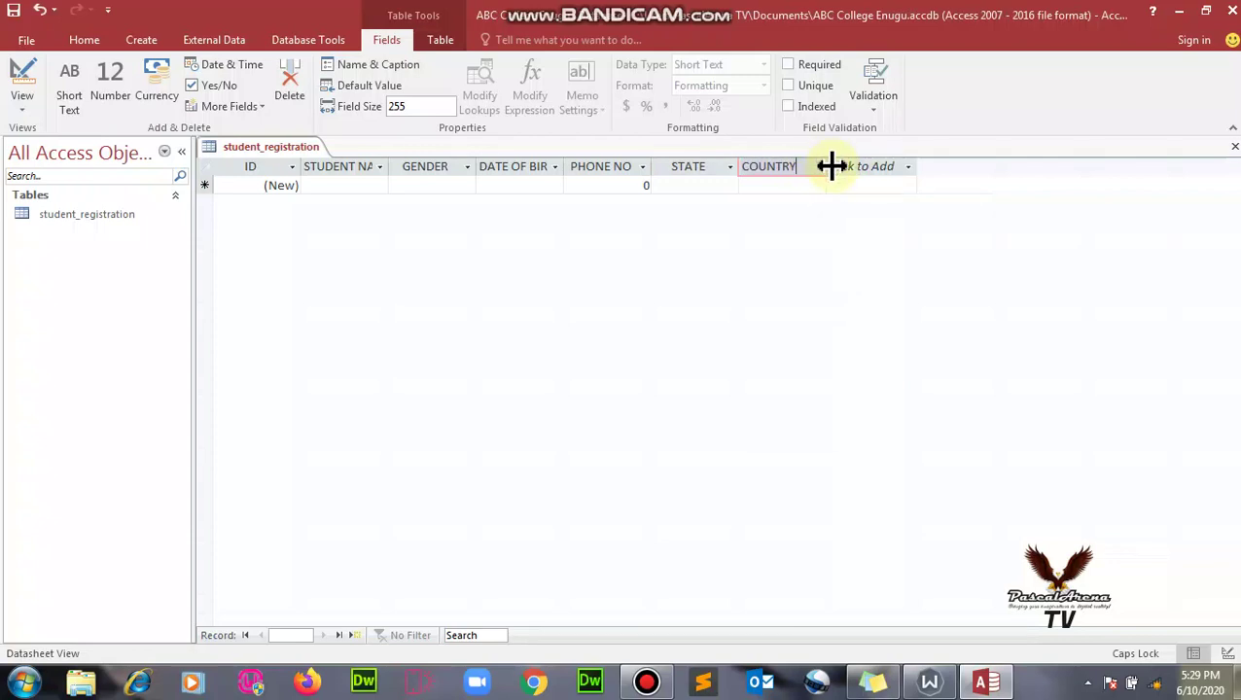
click(836, 165)
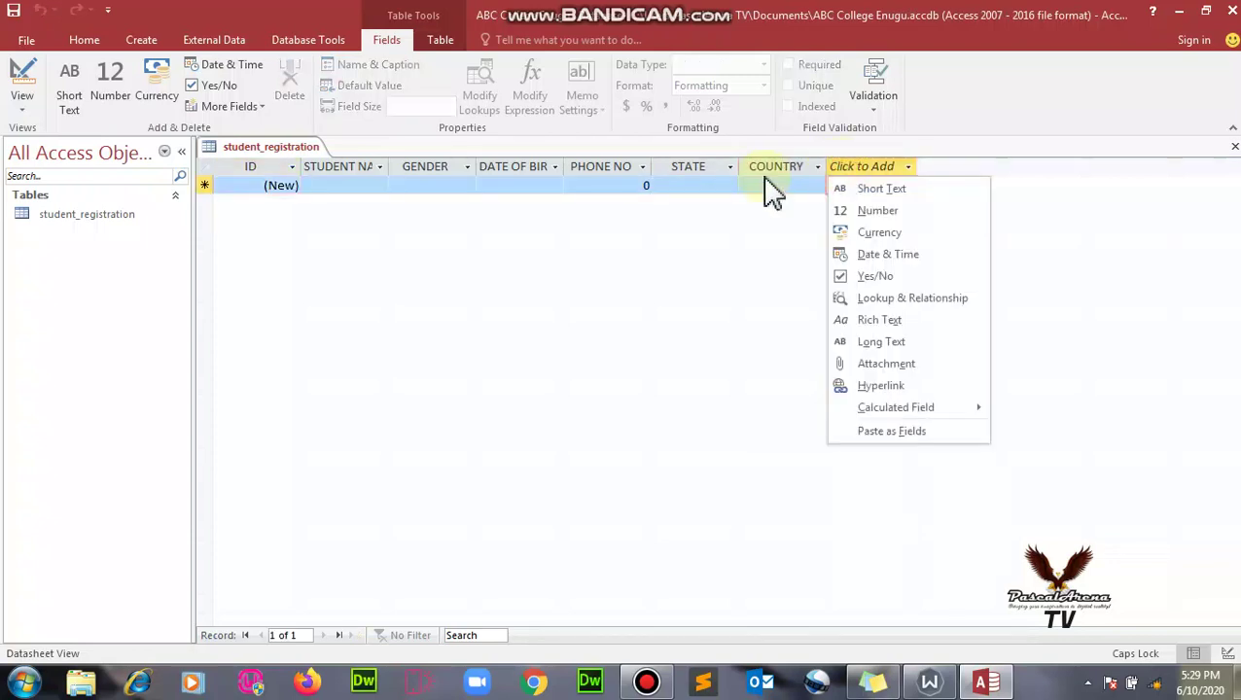
key(Escape)
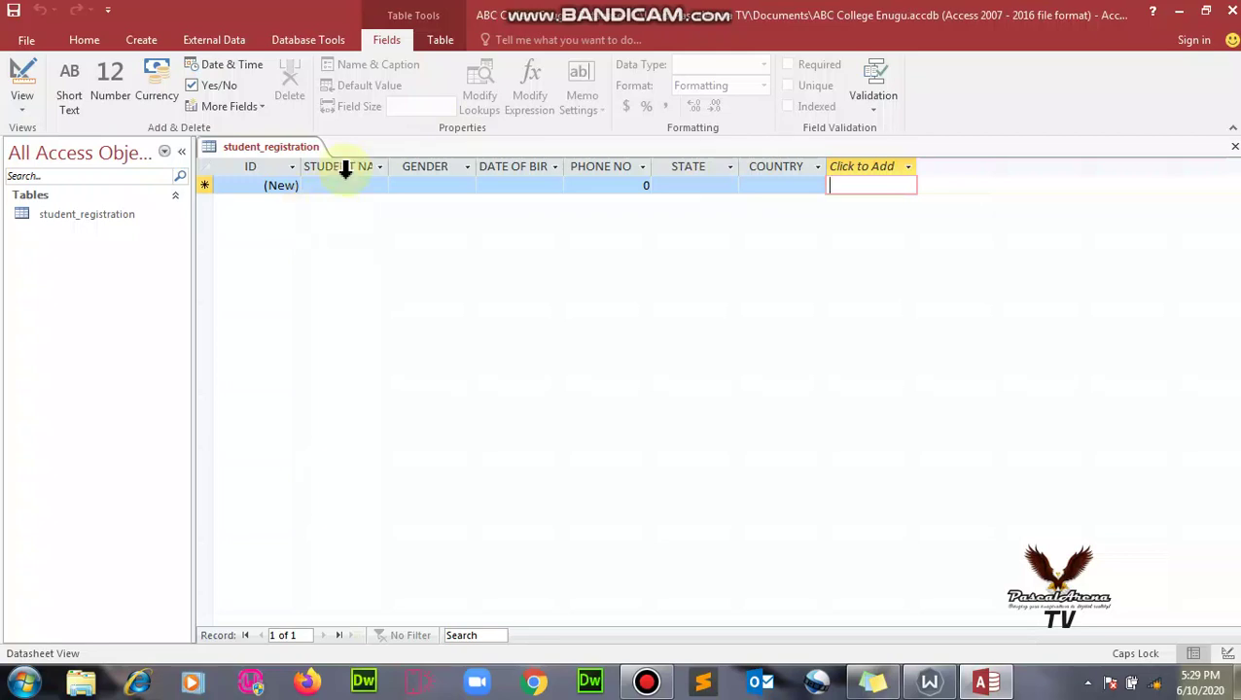
click(348, 186)
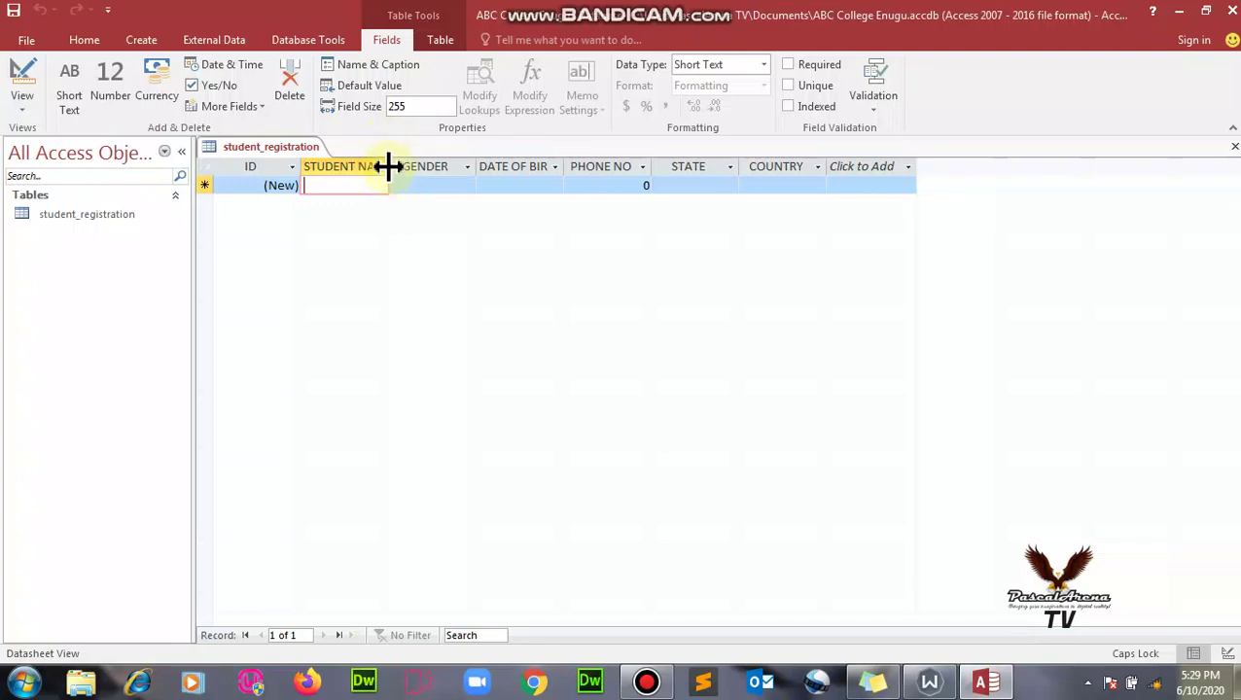
- Widen the STUDENT NAME and DATE OF BIRTH columns and enter the student's full name
drag(389, 167, 458, 167)
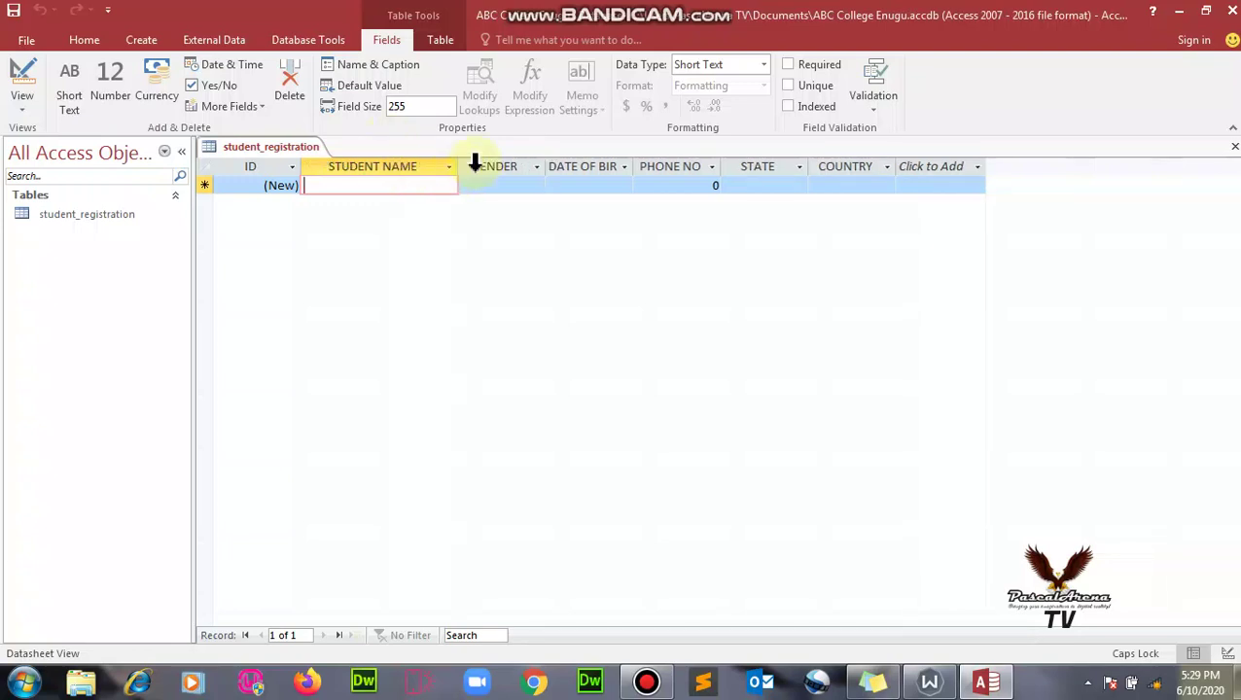
drag(634, 166, 684, 170)
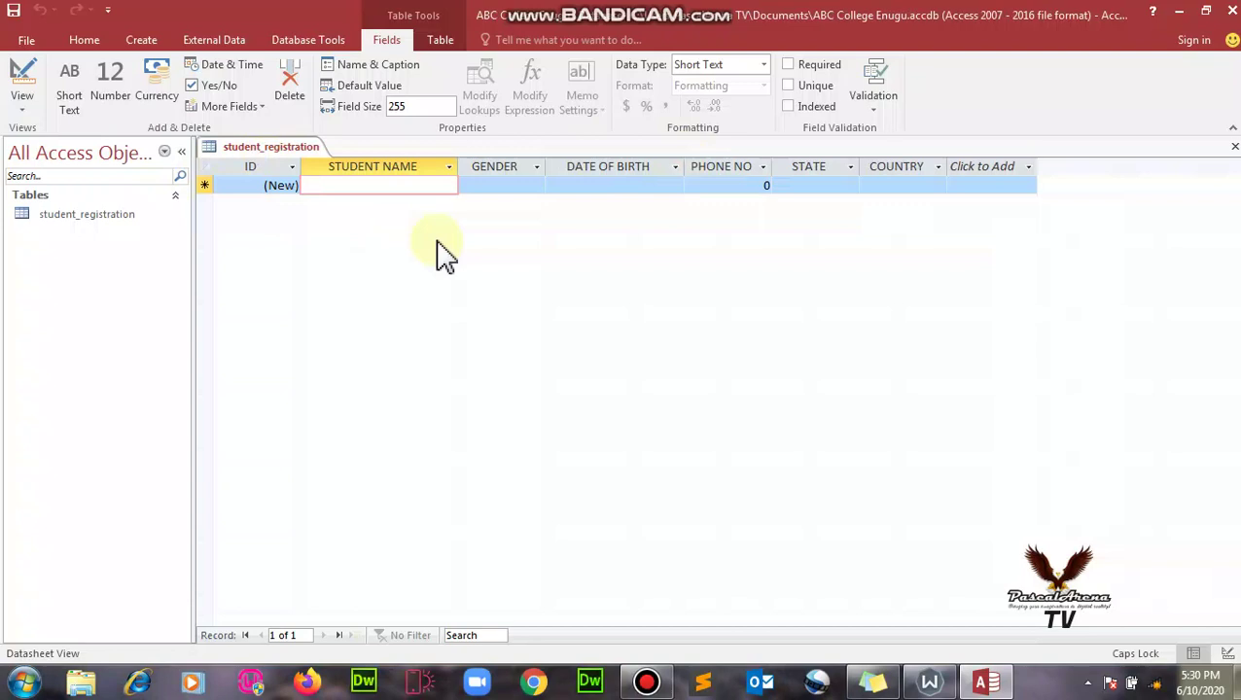
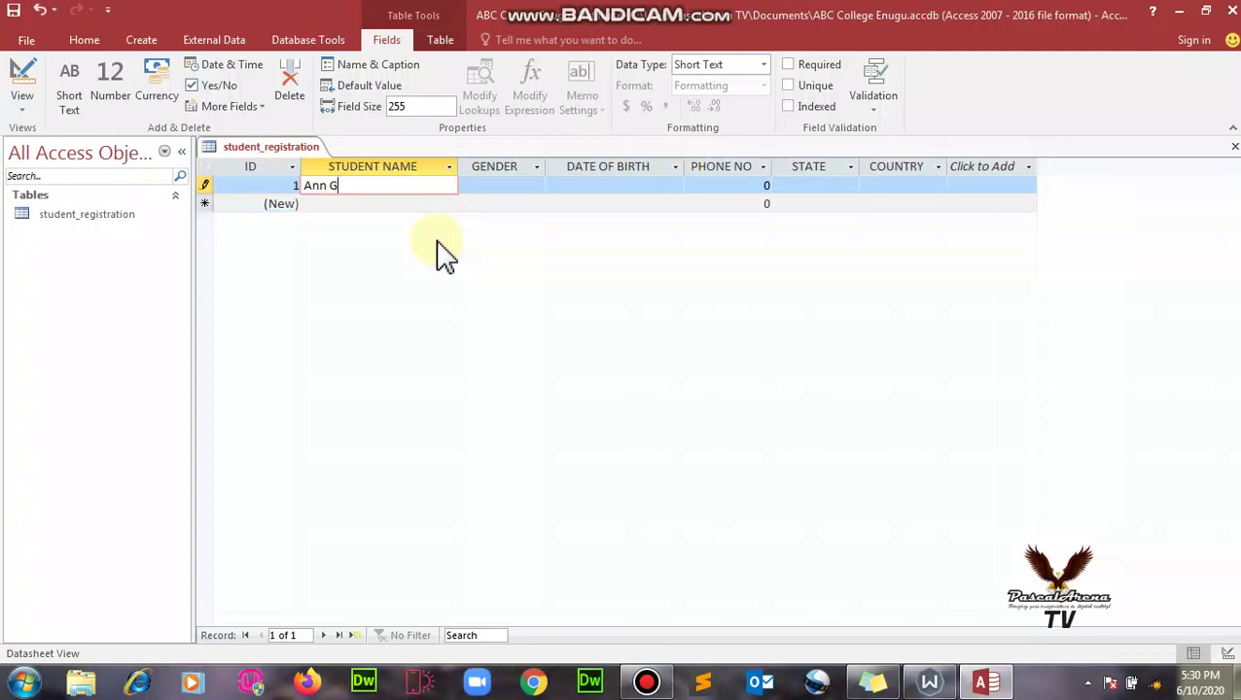
- Set the record's GENDER to Female and DATE OF BIRTH to 5/24/2020
click(516, 183)
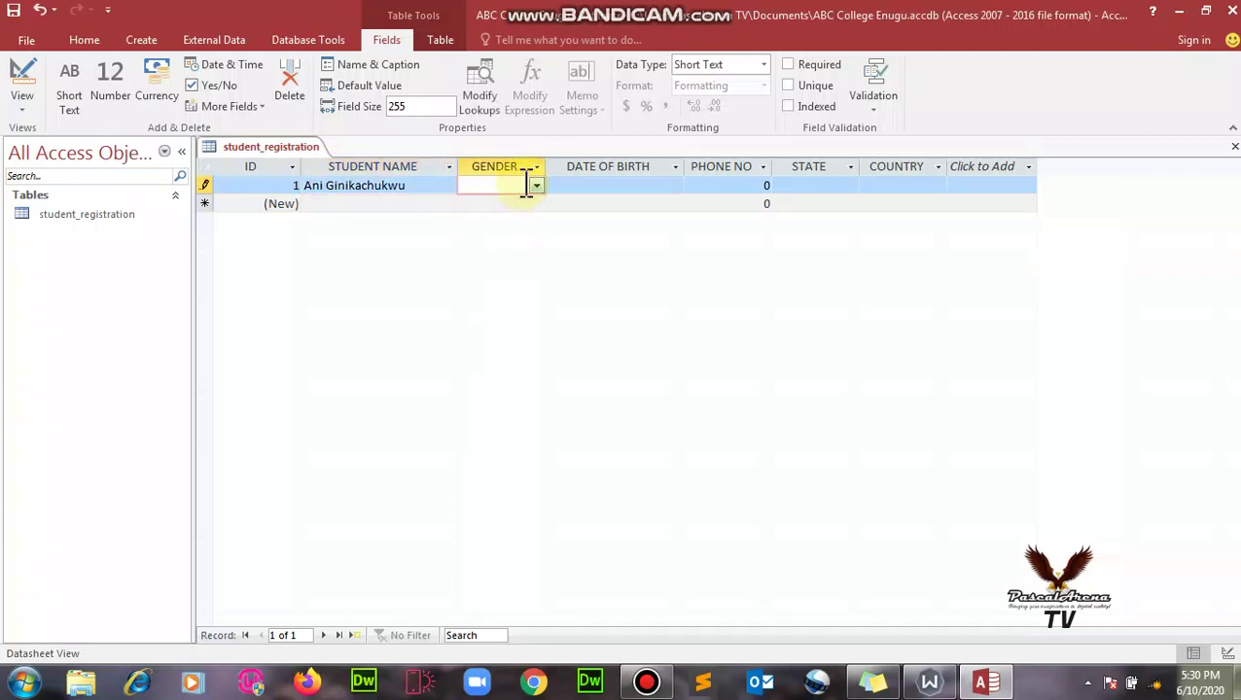
click(536, 185)
click(529, 202)
click(645, 186)
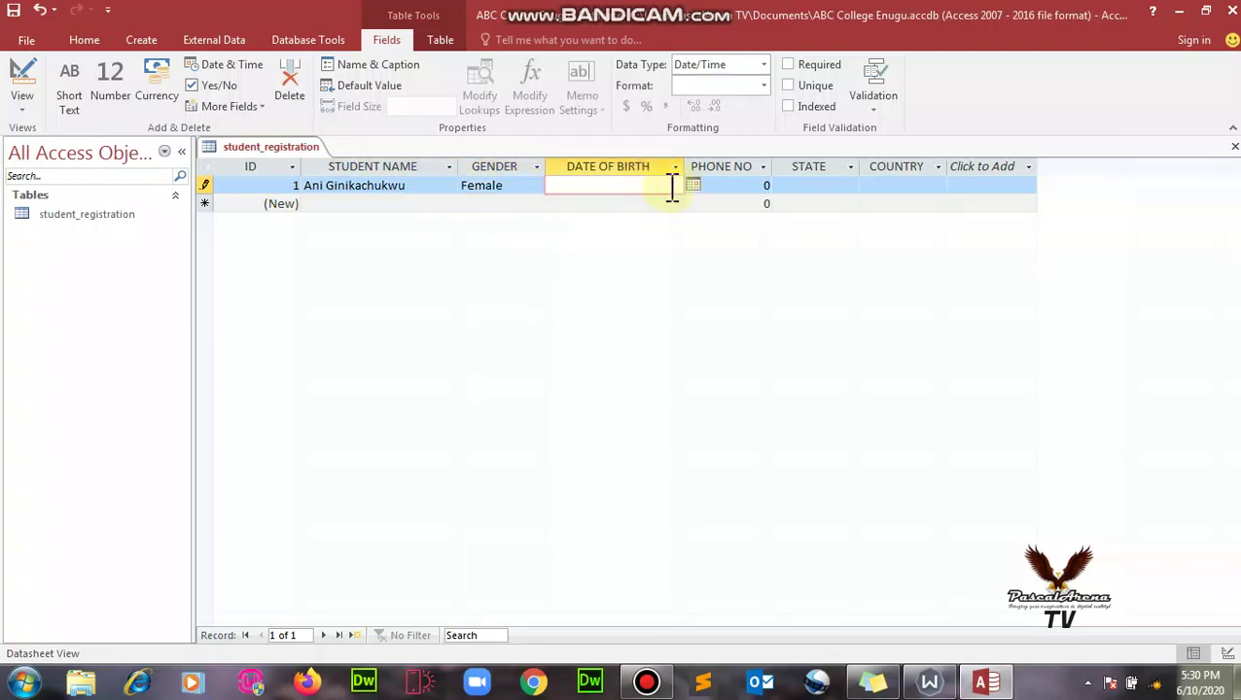
click(692, 186)
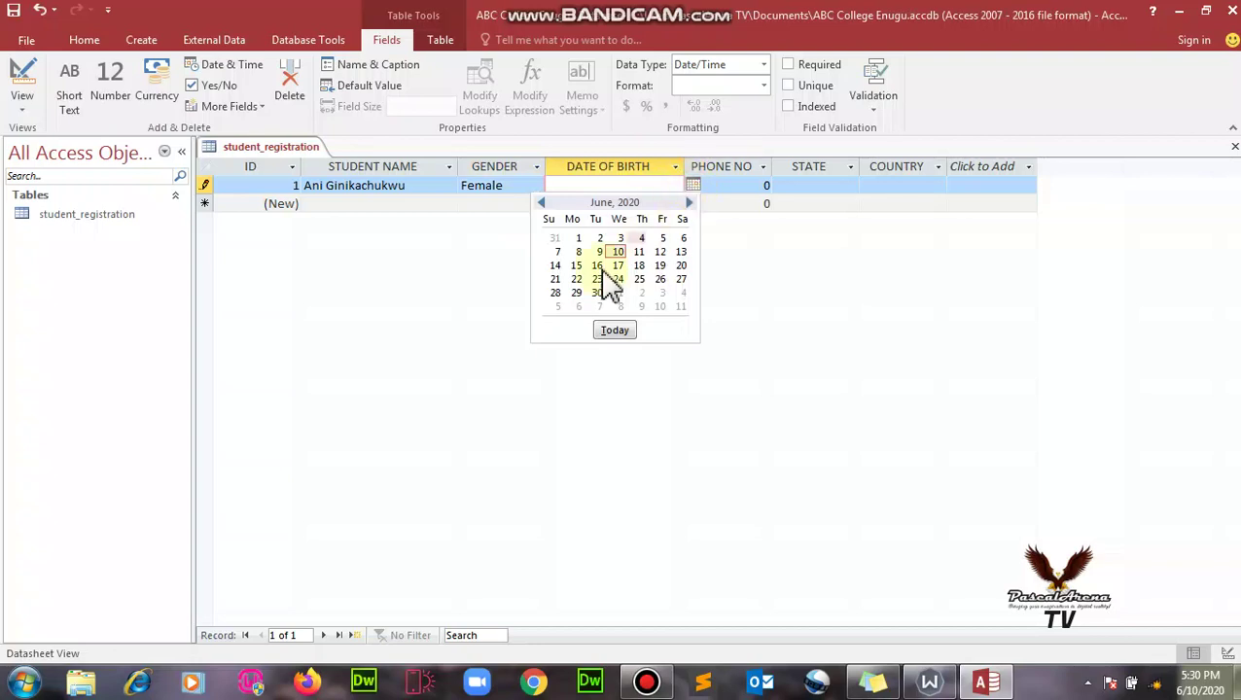
click(542, 204)
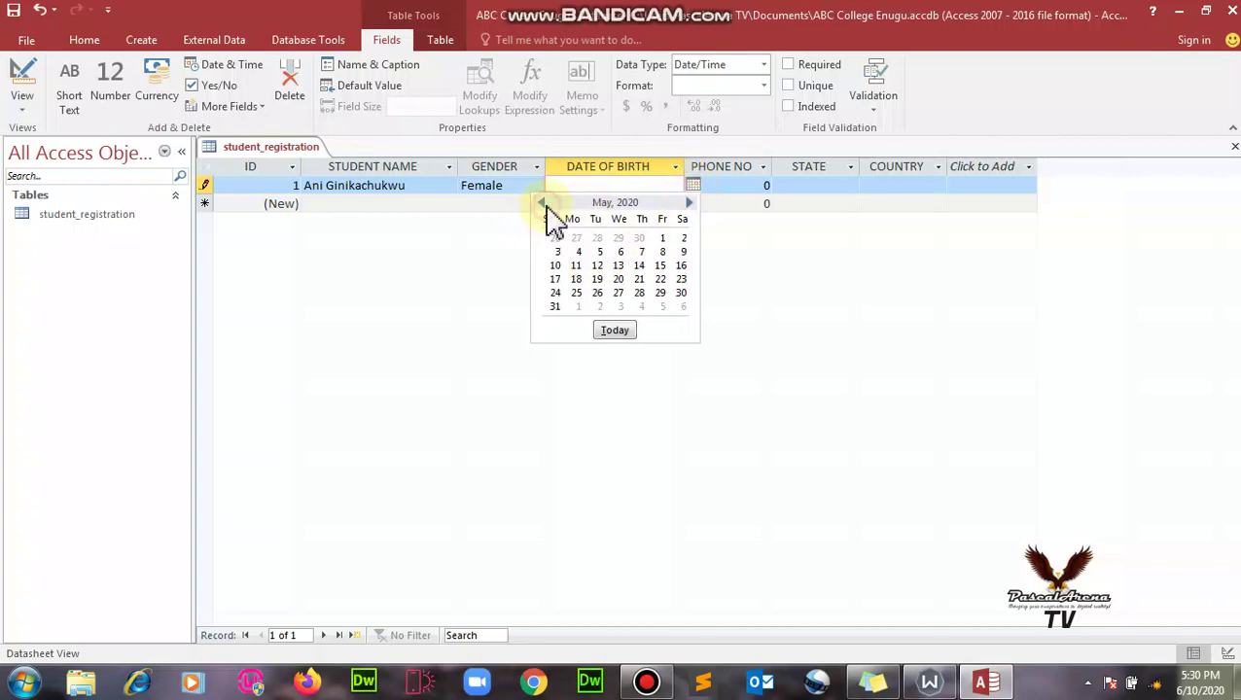
click(554, 293)
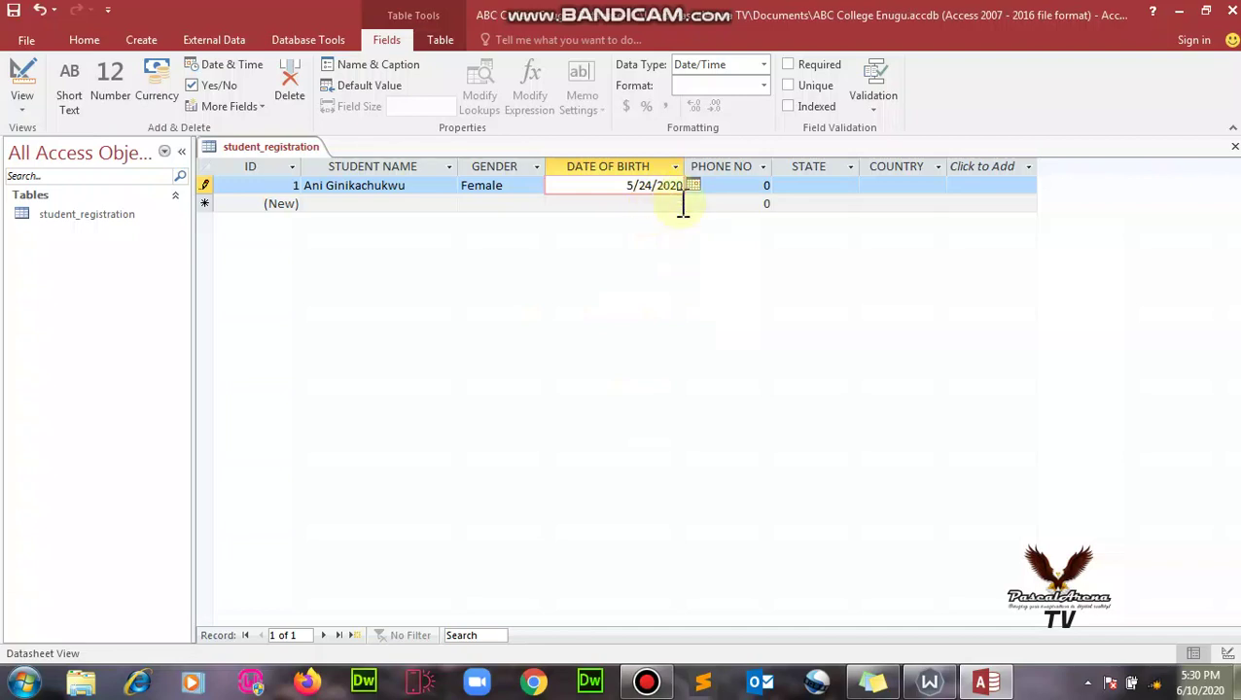
- Enter the student's phone number in PHONE NO and dismiss the invalid-value warning
click(747, 190)
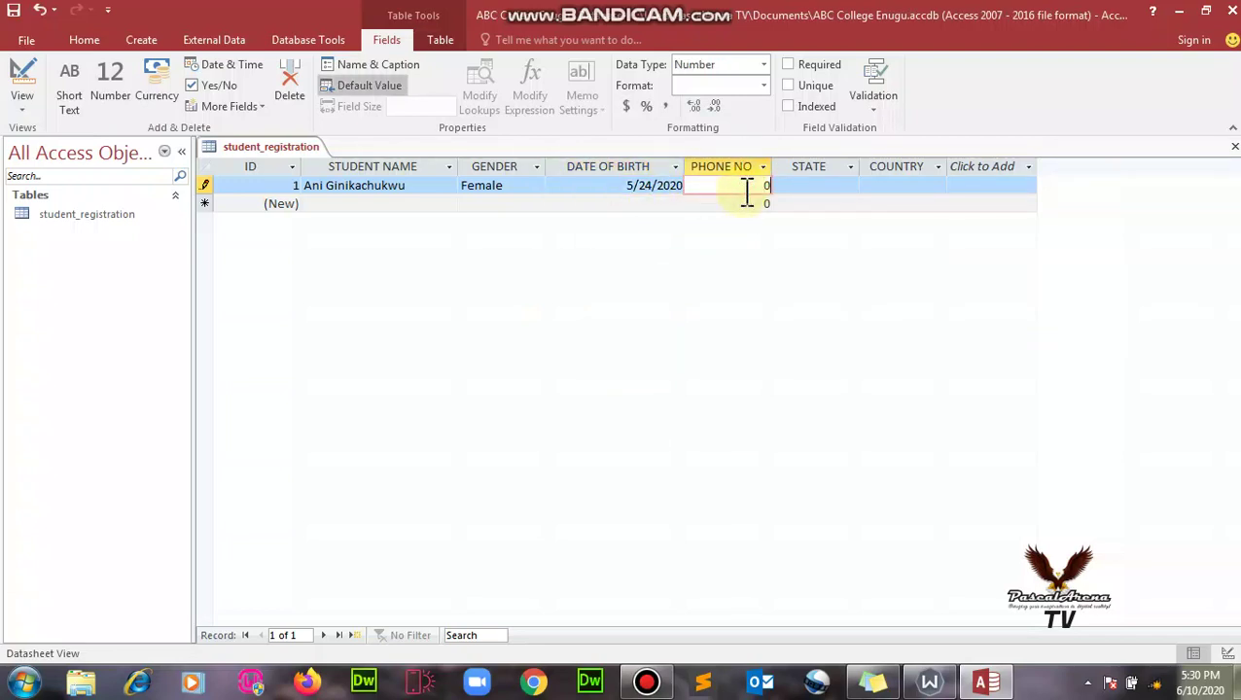
click(803, 186)
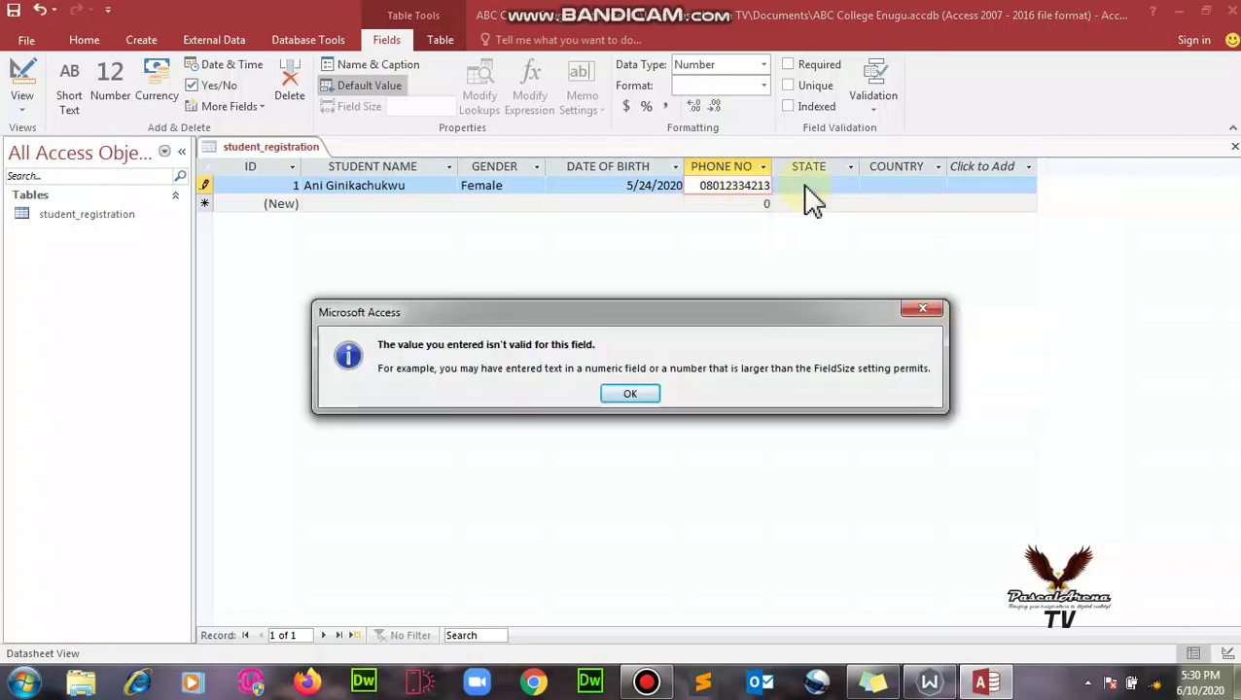
click(624, 392)
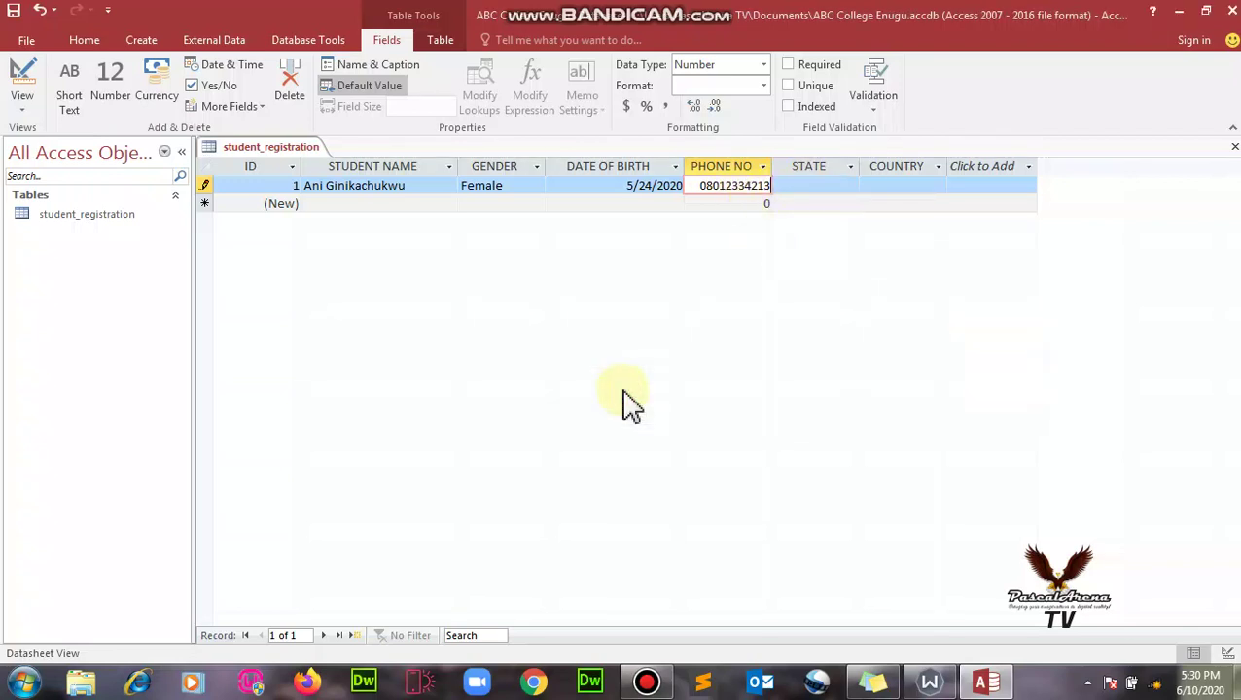
- Retry leaving the cell, trimming one digit, and dismiss each repeated invalid-value warning
click(778, 192)
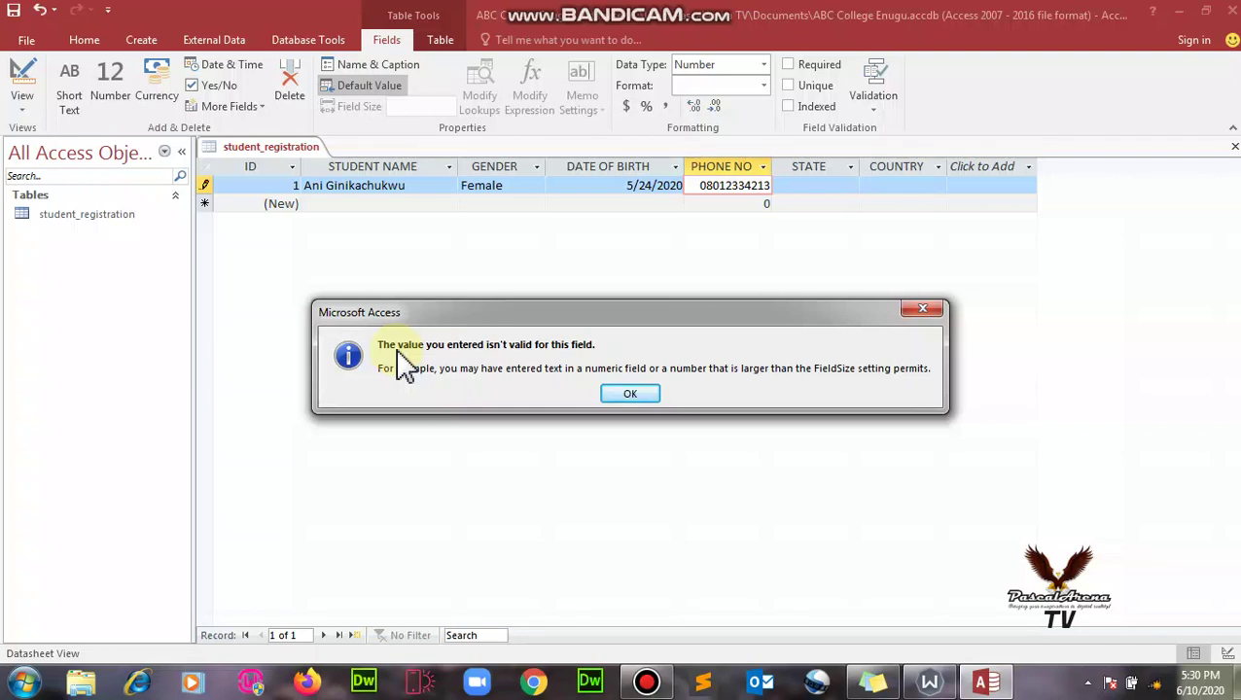
click(923, 310)
click(743, 168)
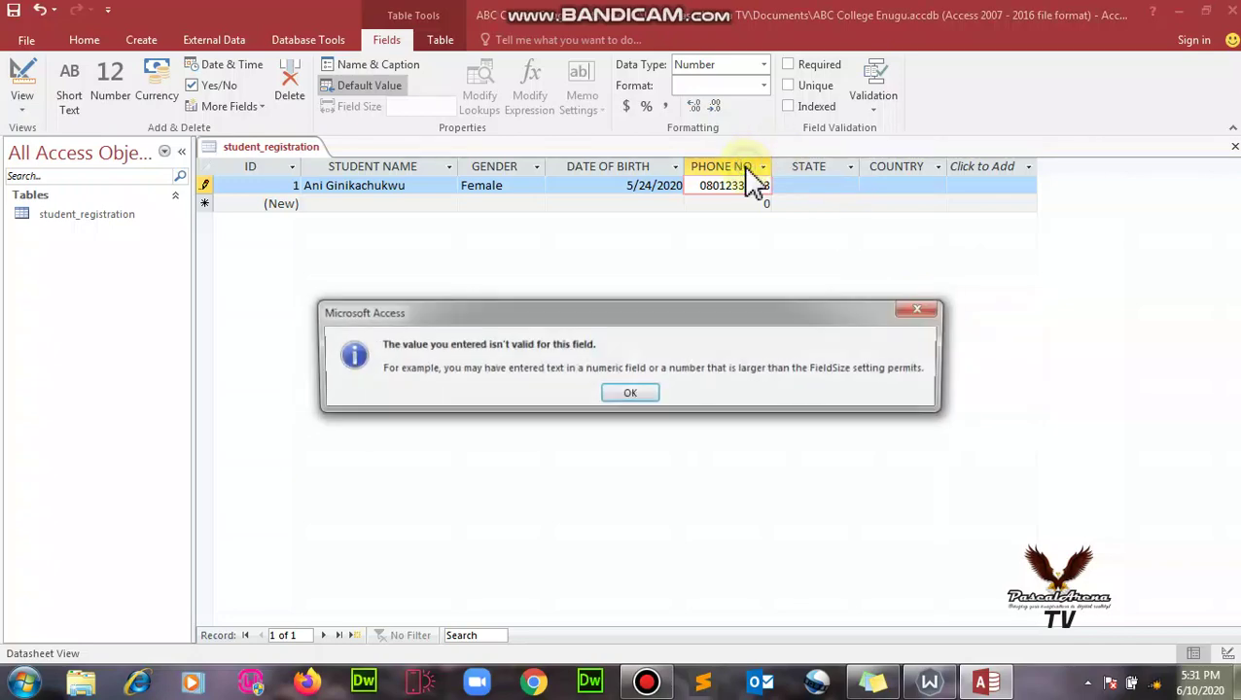
click(630, 394)
key(BackSpace)
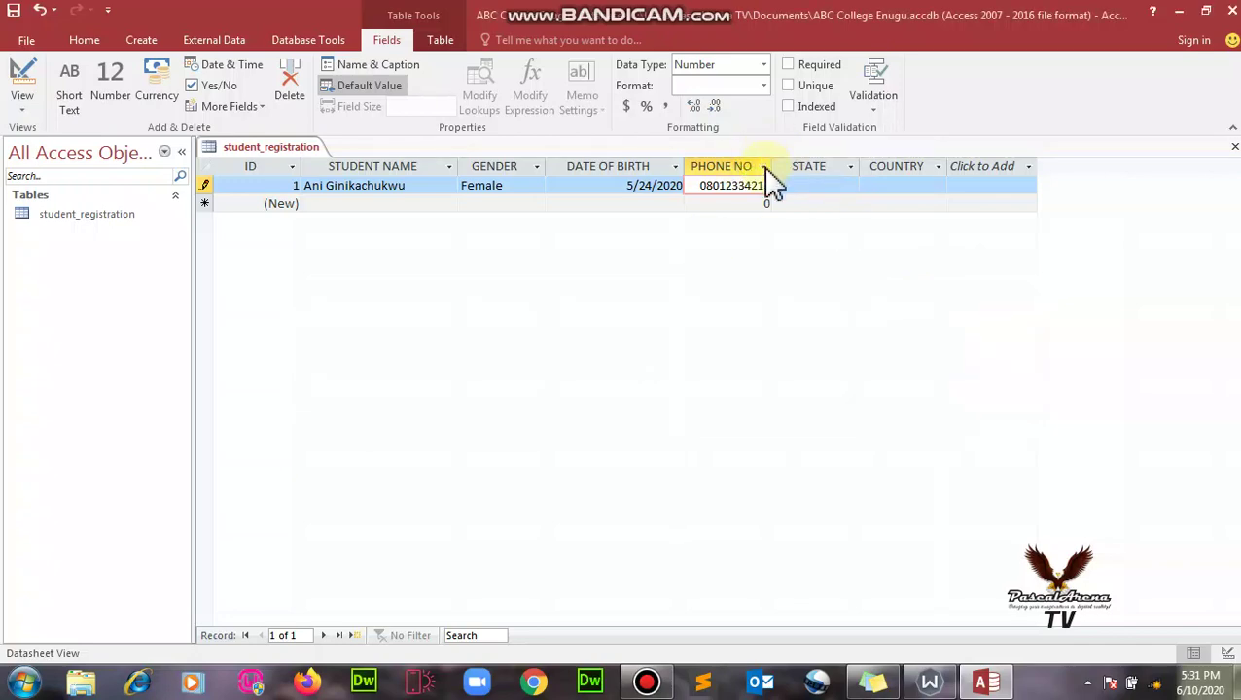
click(768, 185)
click(635, 394)
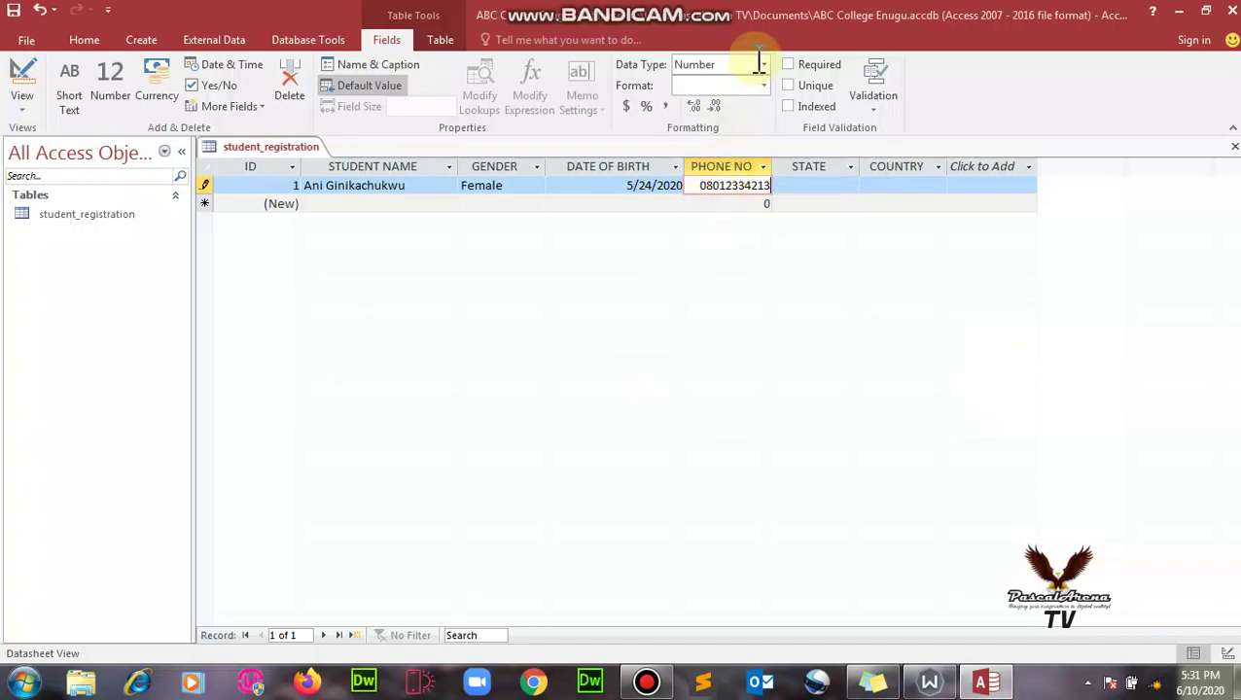
- Set PHONE NO's data type to Number, then check its filter and column shortcut menus without changing anything
click(763, 65)
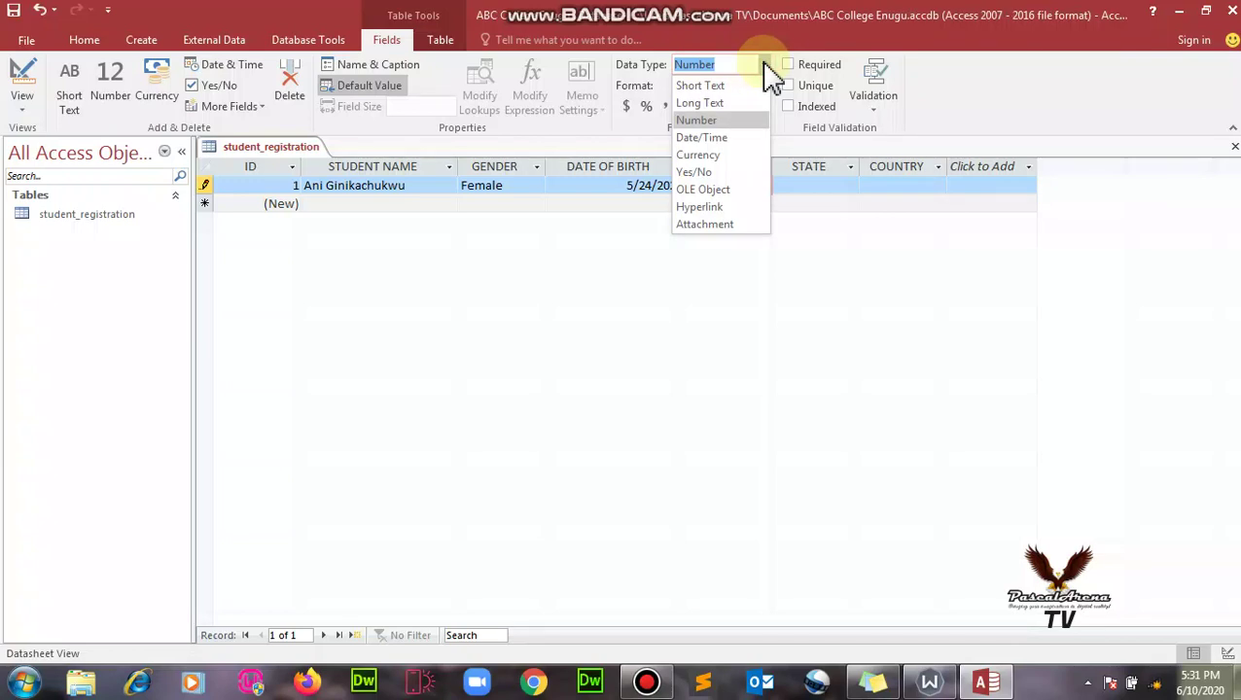
click(742, 120)
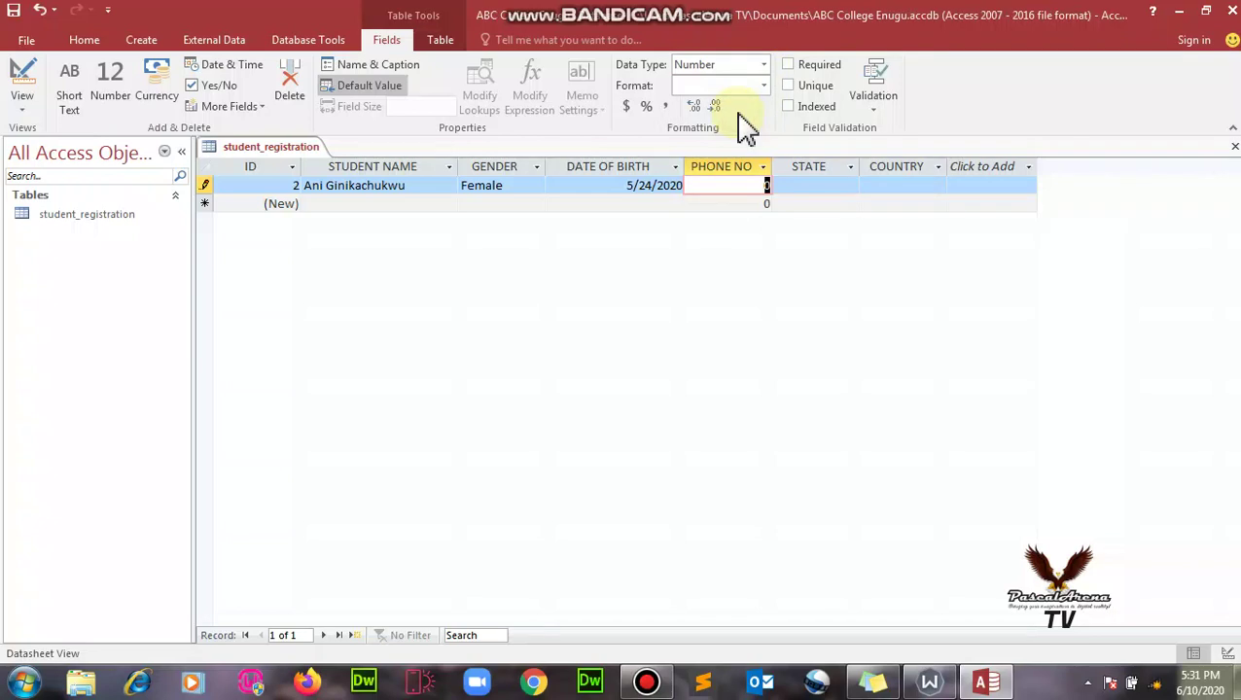
click(764, 168)
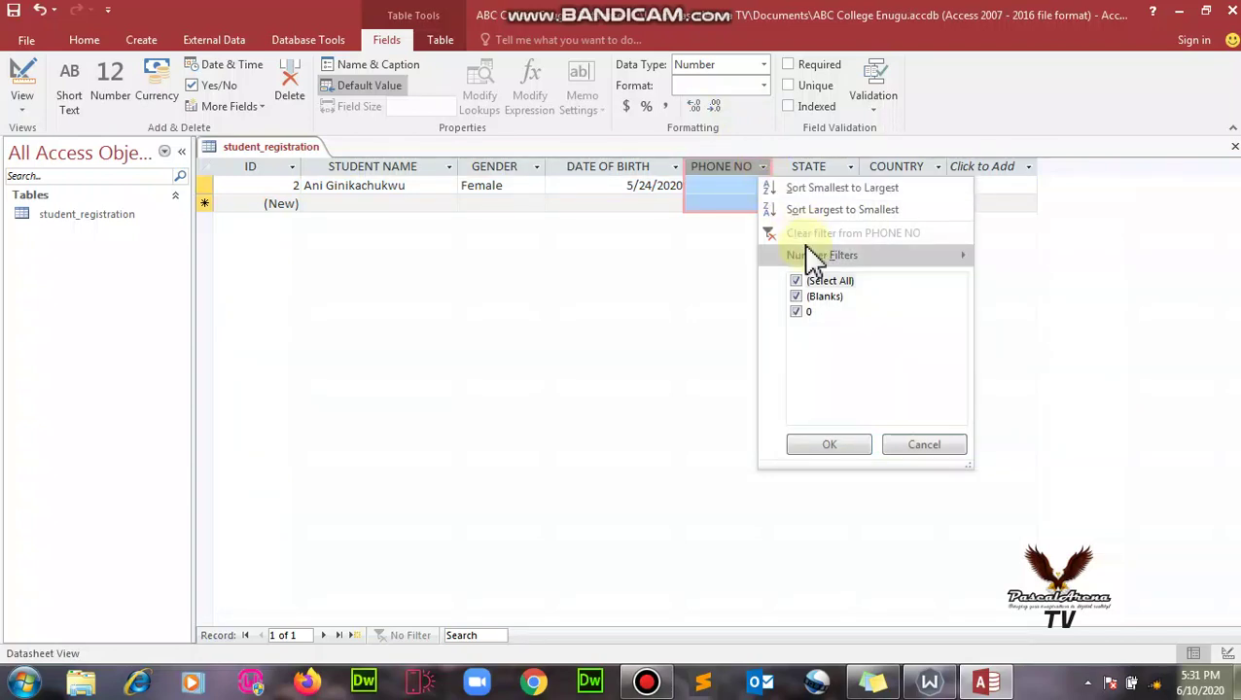
mouse_move(812, 257)
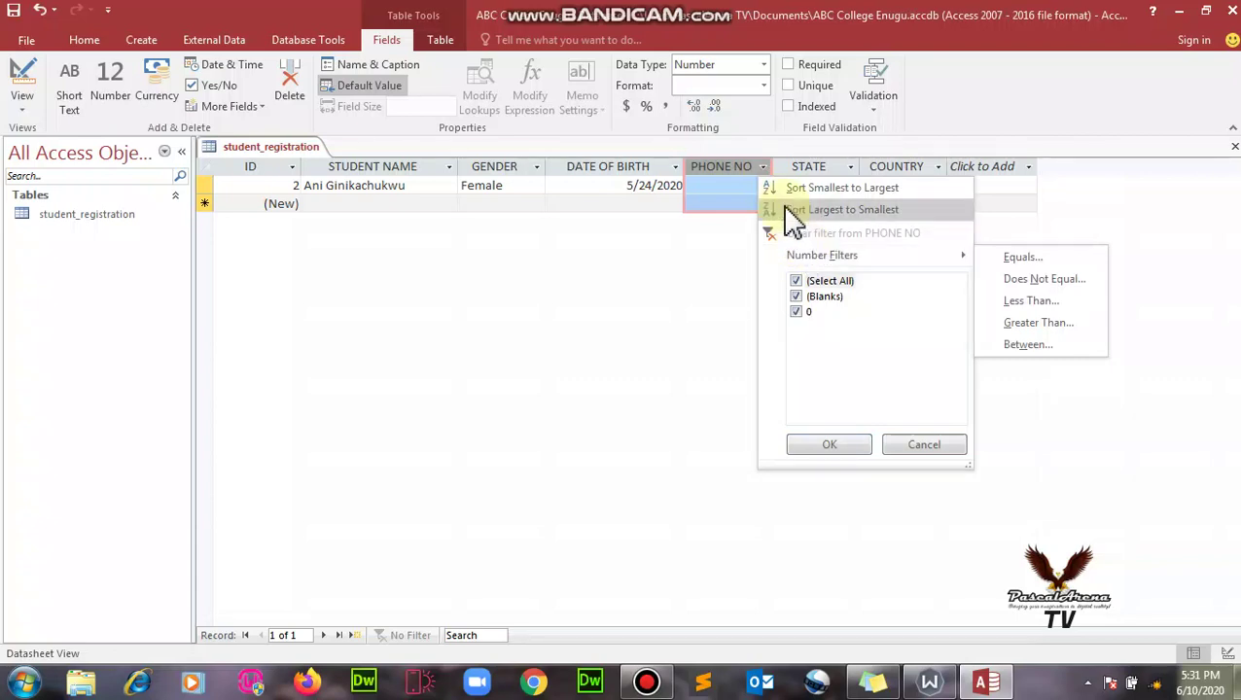
click(764, 167)
click(764, 168)
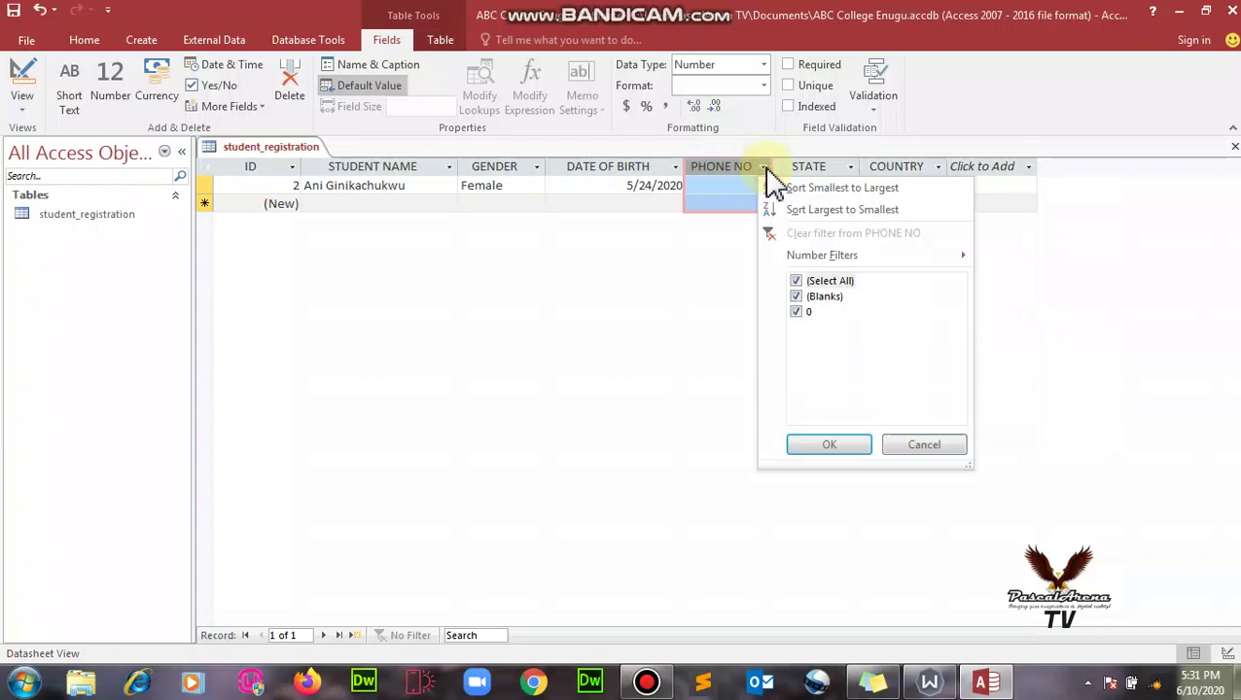
click(739, 171)
right_click(736, 165)
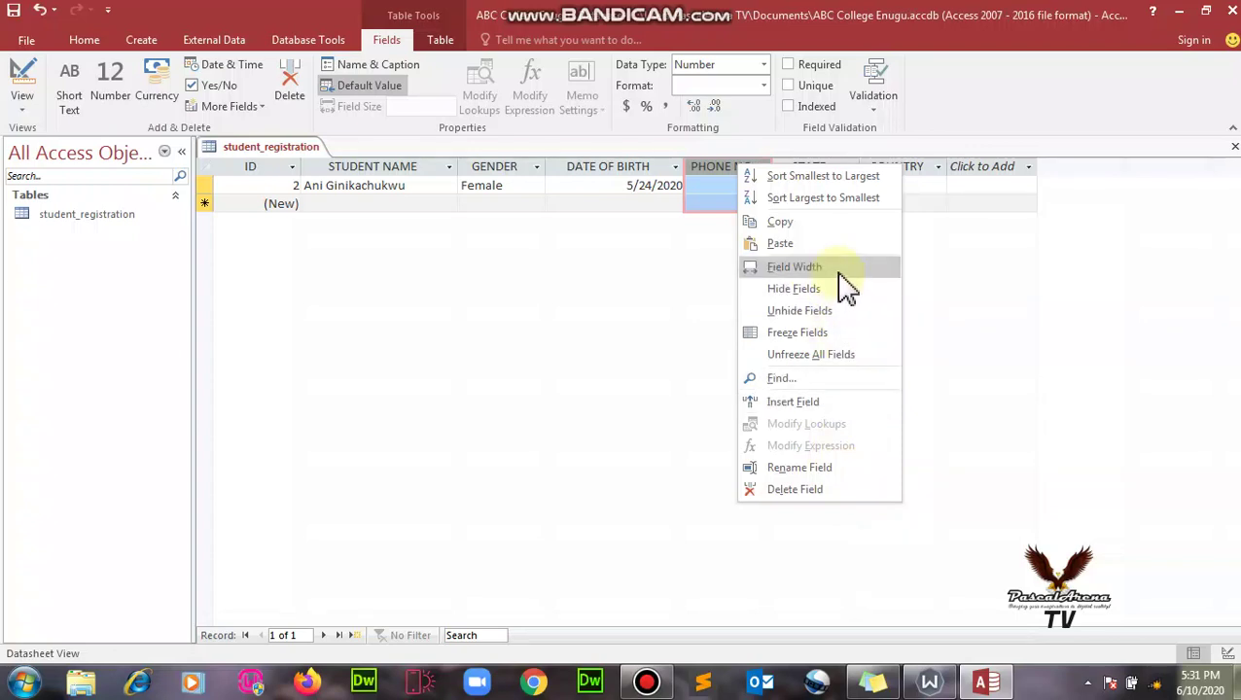
click(710, 166)
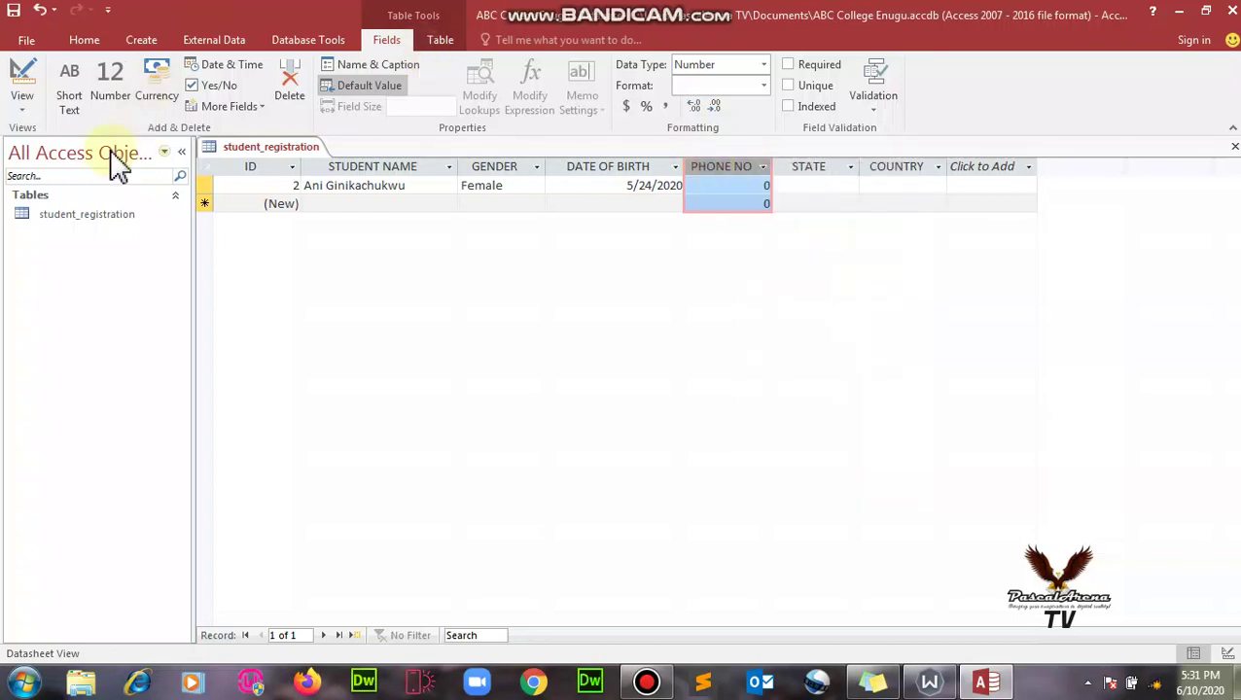
click(112, 93)
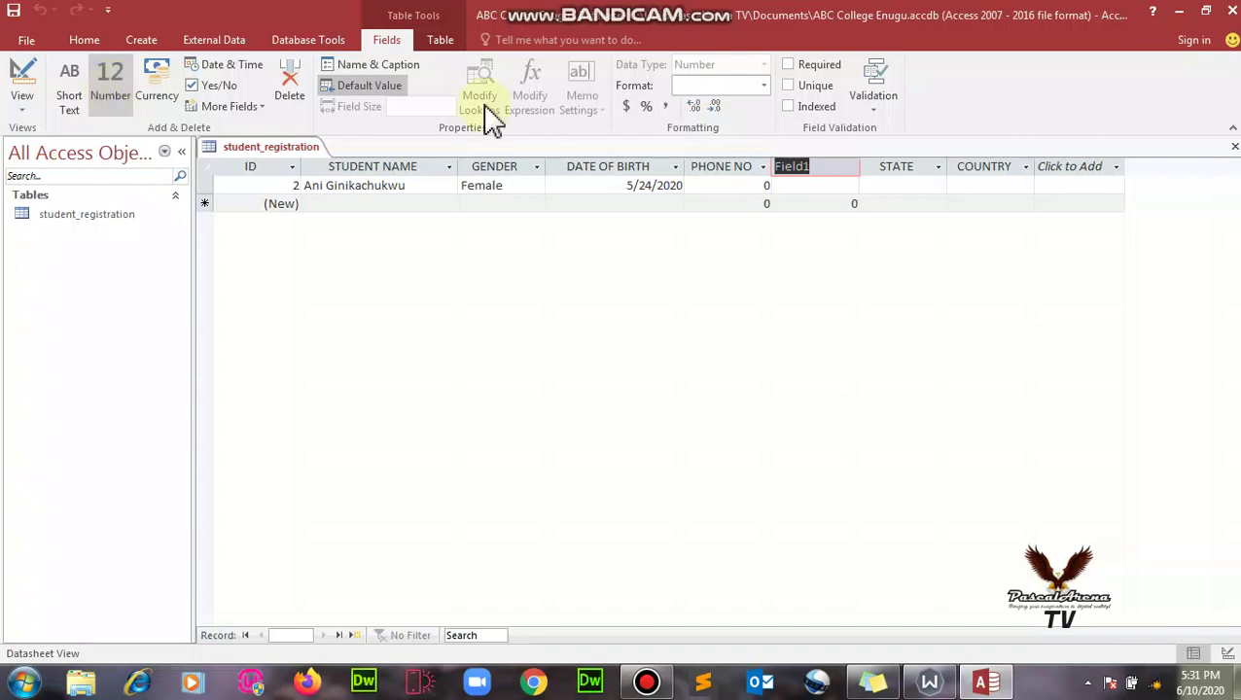
click(826, 162)
right_click(829, 167)
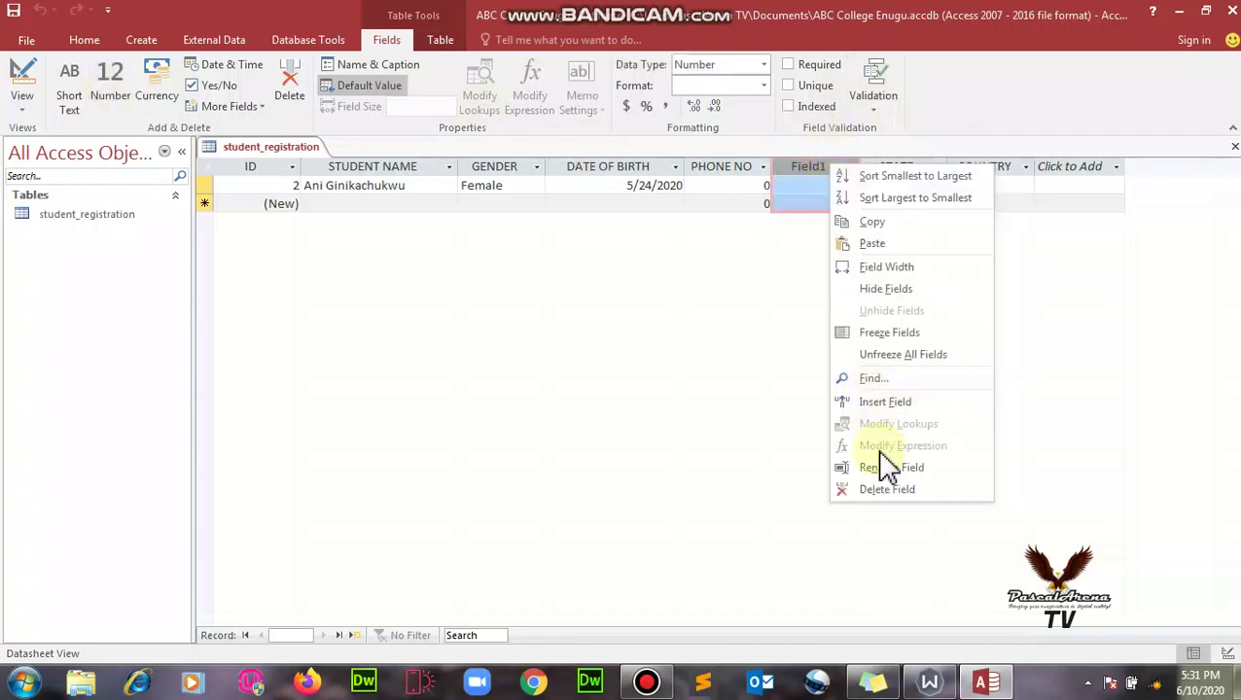
click(887, 490)
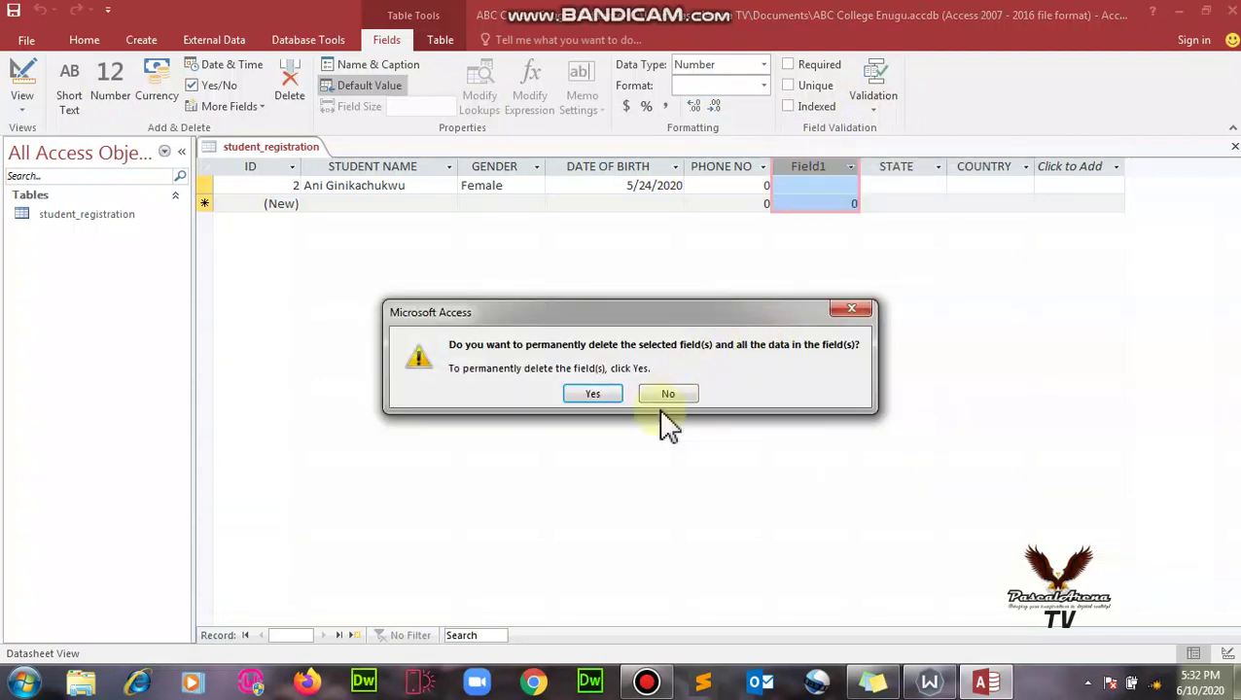
click(598, 397)
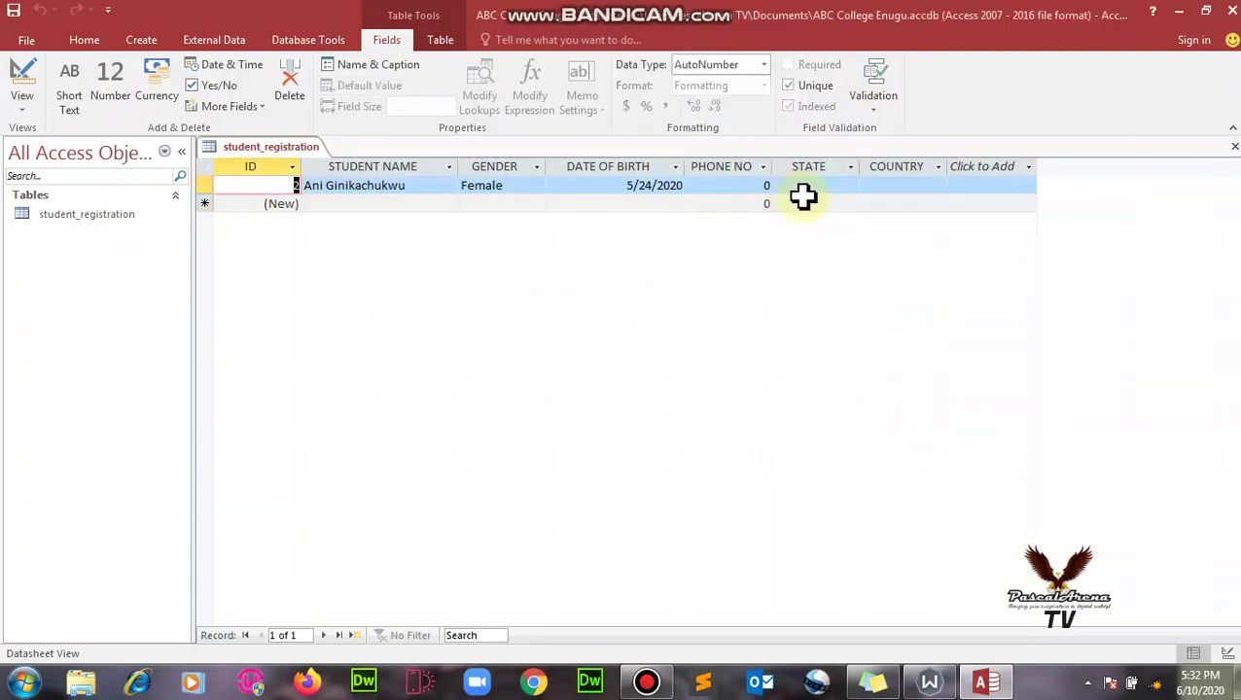
click(734, 167)
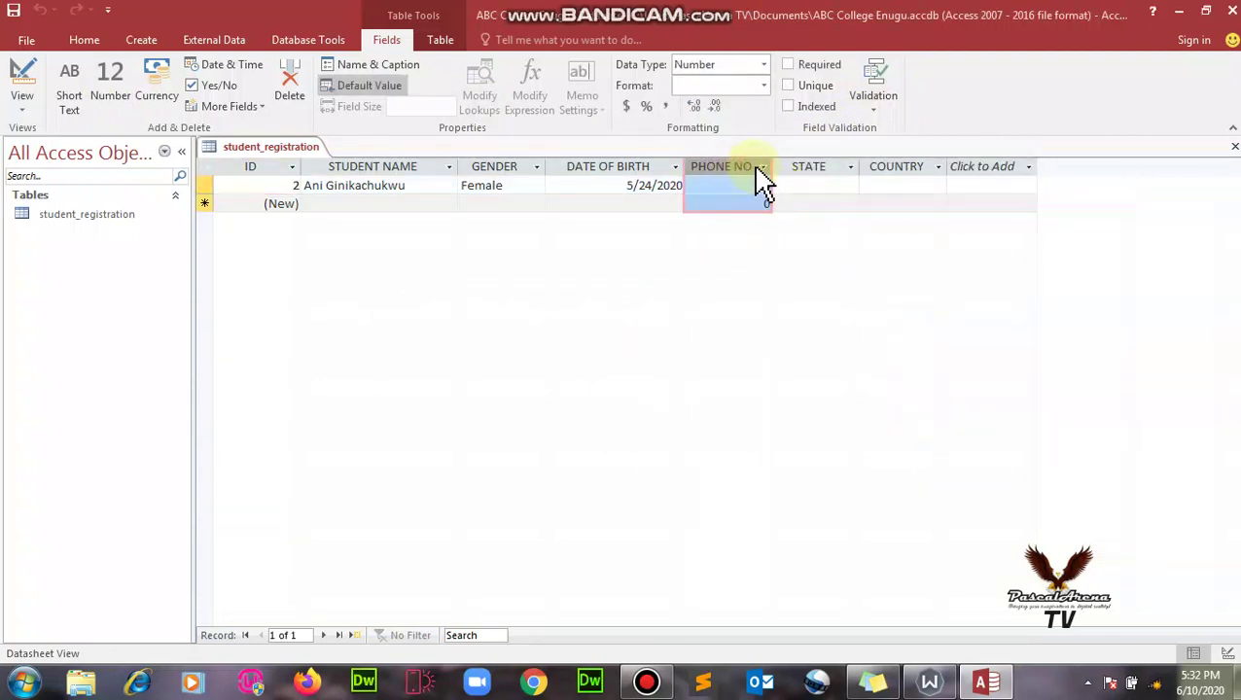